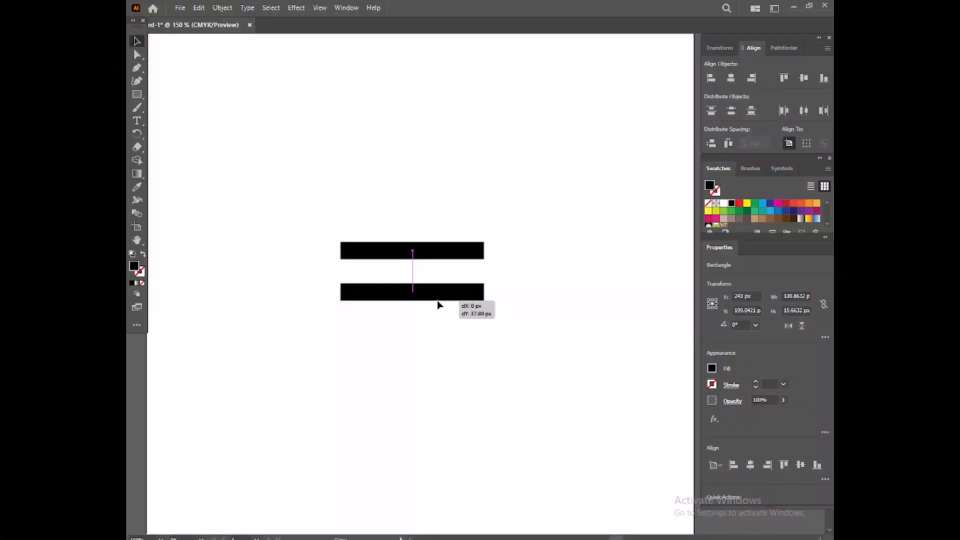
# Step: Duplicate the black bar twice downward at about 37.9 px spacing and widen all three bars to about 264 px
pyautogui.moveTo(439, 302); pyautogui.dragTo(438, 304)
pyautogui.hotkey('ctrl', 'd')
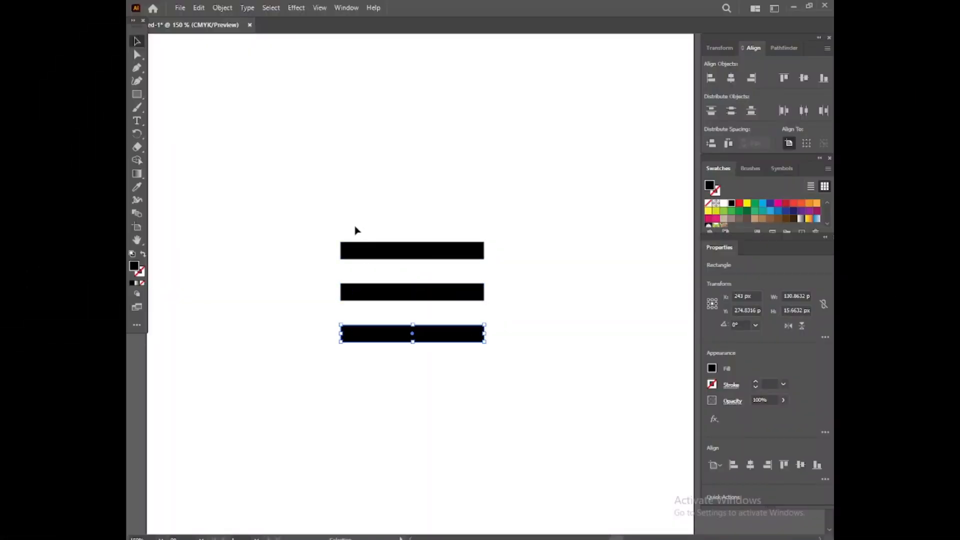
pyautogui.moveTo(369, 200); pyautogui.dragTo(451, 361)
pyautogui.moveTo(441, 295); pyautogui.dragTo(404, 226)
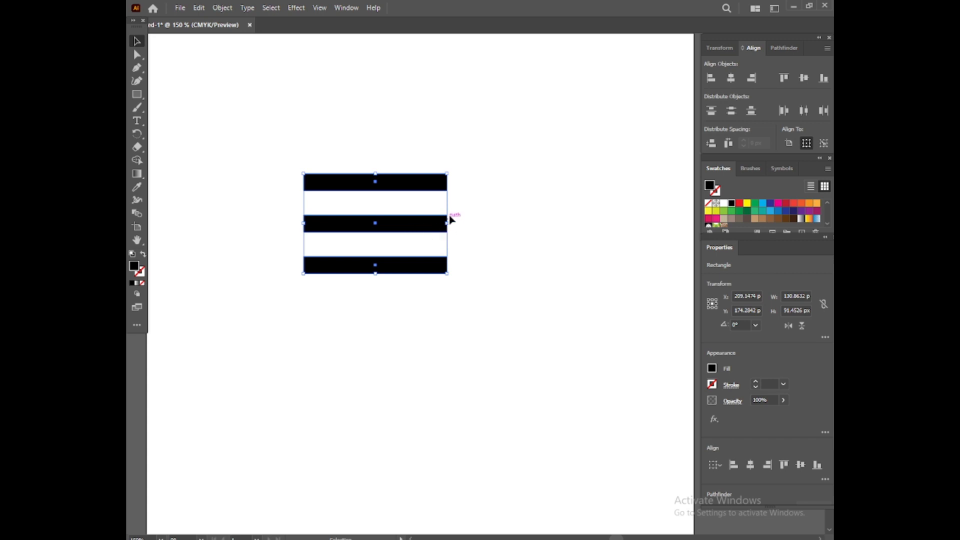
pyautogui.moveTo(448, 223); pyautogui.dragTo(593, 223)
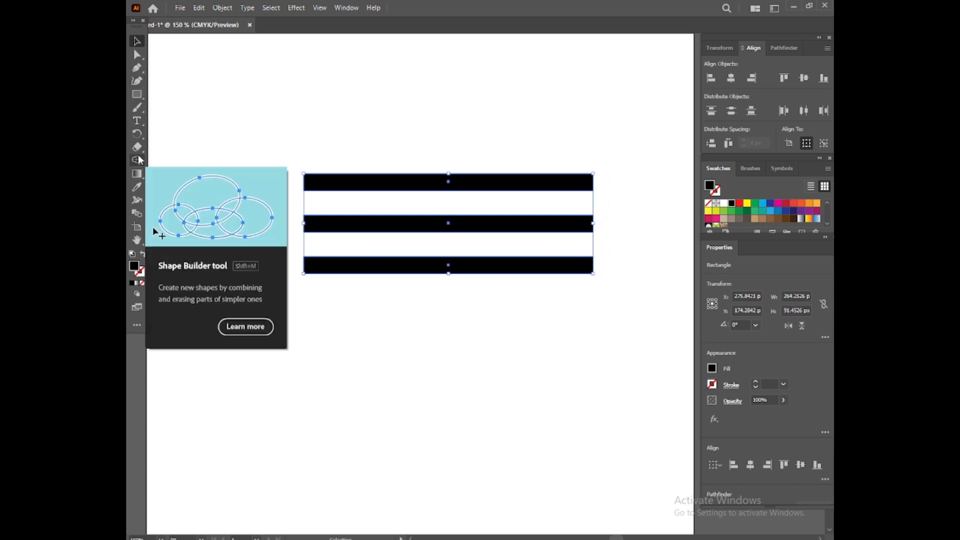
# Step: Draw a small black circle with the Ellipse tool that fills the gap between two neighbouring bars
pyautogui.click(136, 95)
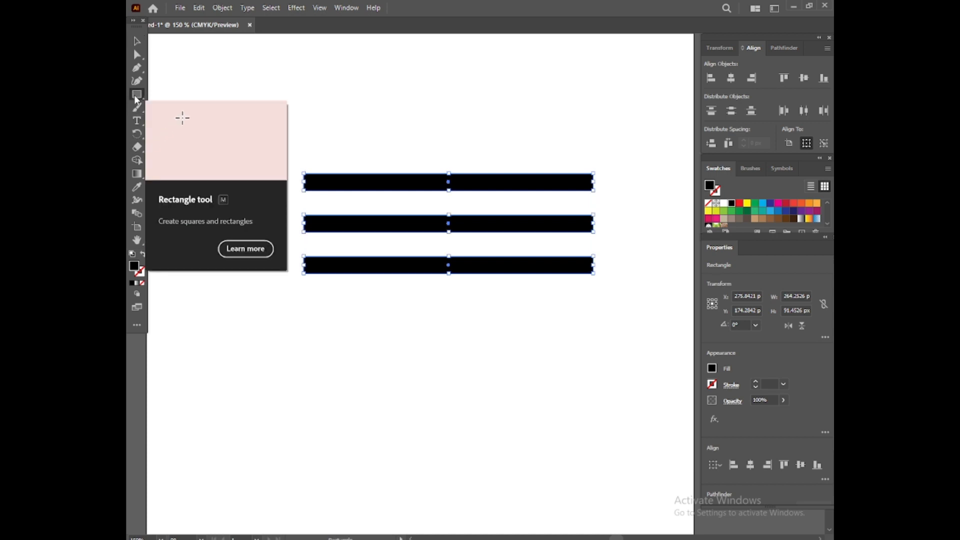
pyautogui.moveTo(136, 98); pyautogui.dragTo(163, 111)
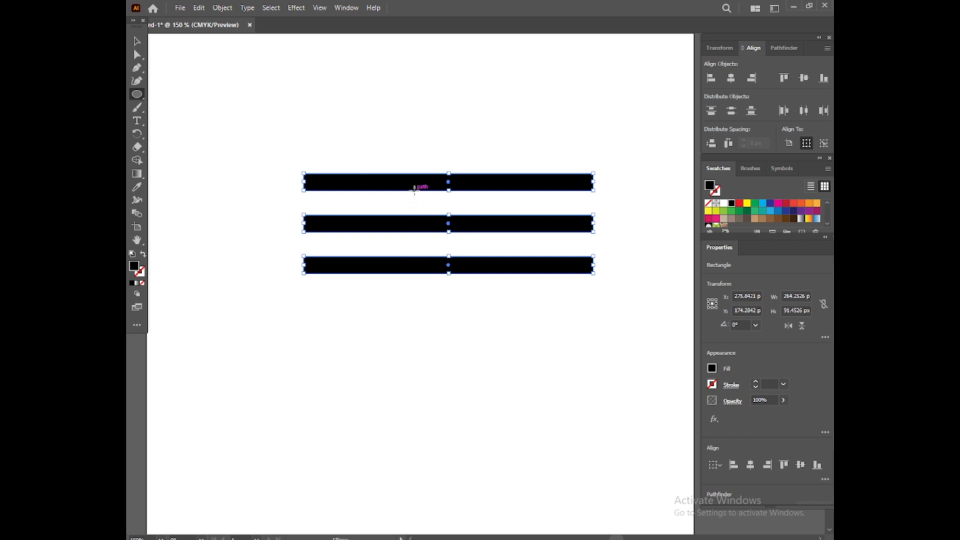
pyautogui.moveTo(414, 190); pyautogui.dragTo(441, 216)
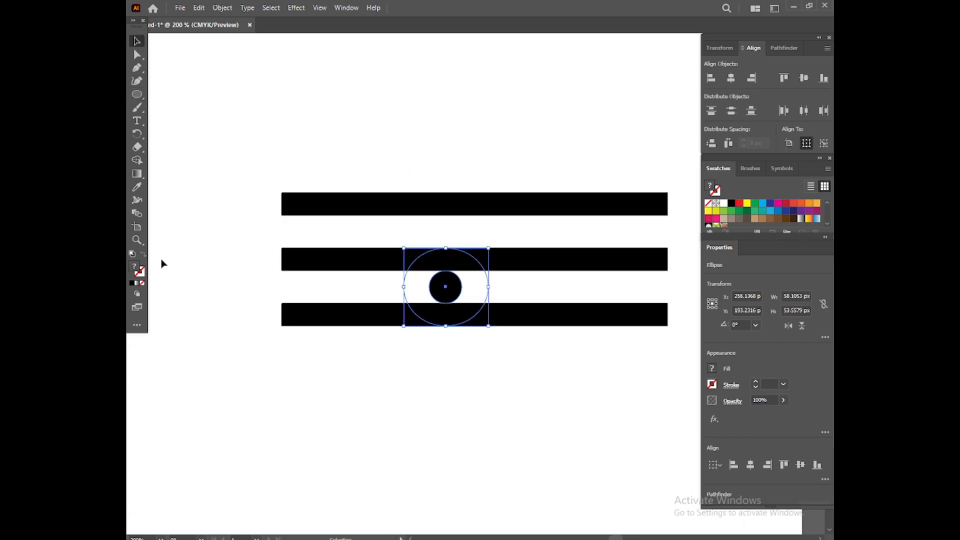
# Step: Resize the small circle between the middle and bottom bars to about 23.6 by 22.2 px
pyautogui.click(137, 240)
pyautogui.click(467, 289)
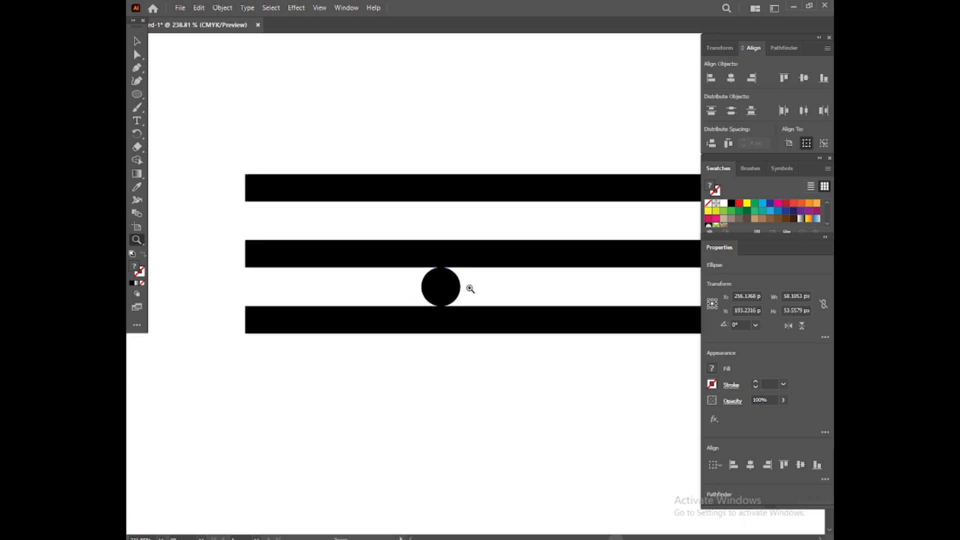
pyautogui.click(137, 41)
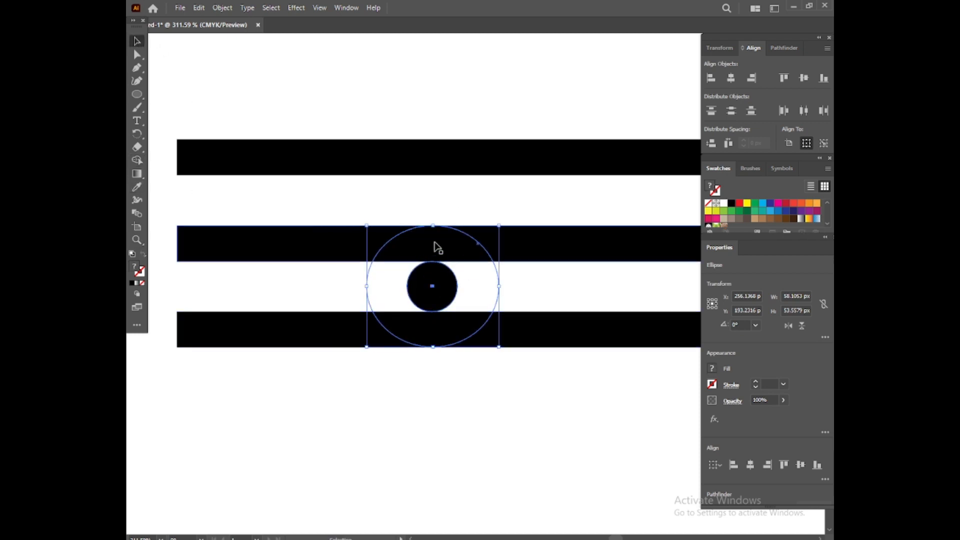
pyautogui.moveTo(499, 347); pyautogui.dragTo(499, 359)
pyautogui.click(455, 287)
pyautogui.click(442, 310)
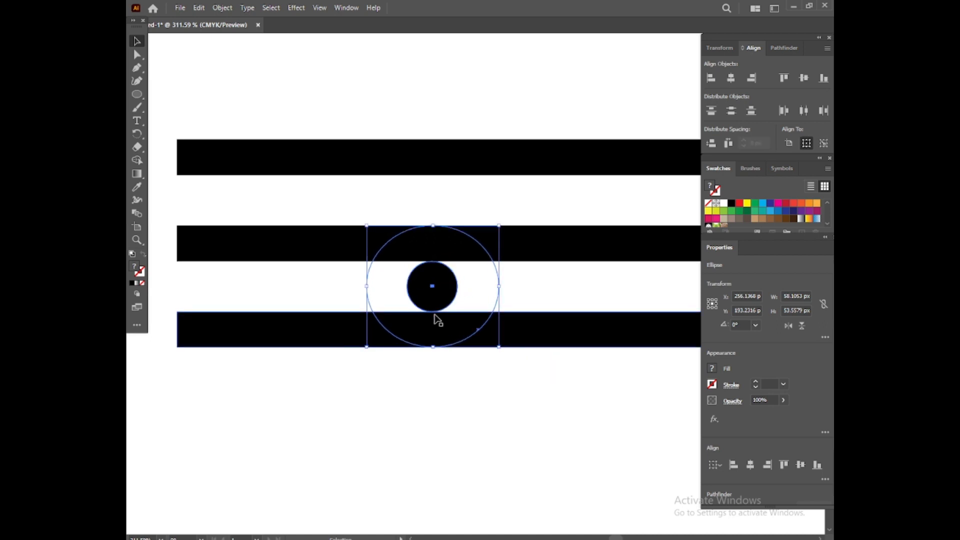
pyautogui.click(545, 356)
pyautogui.click(445, 303)
pyautogui.moveTo(459, 314); pyautogui.dragTo(463, 313)
pyautogui.moveTo(435, 259); pyautogui.dragTo(434, 260)
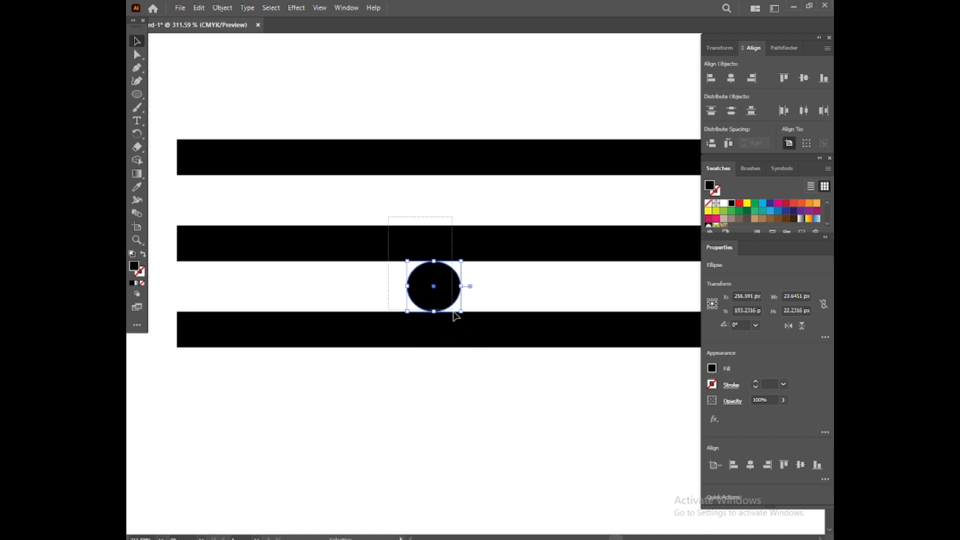
# Step: Fine-tune the small circle so it is round and touches both the middle and bottom bars
pyautogui.moveTo(453, 312); pyautogui.dragTo(457, 321)
pyautogui.click(137, 161)
pyautogui.press('v')
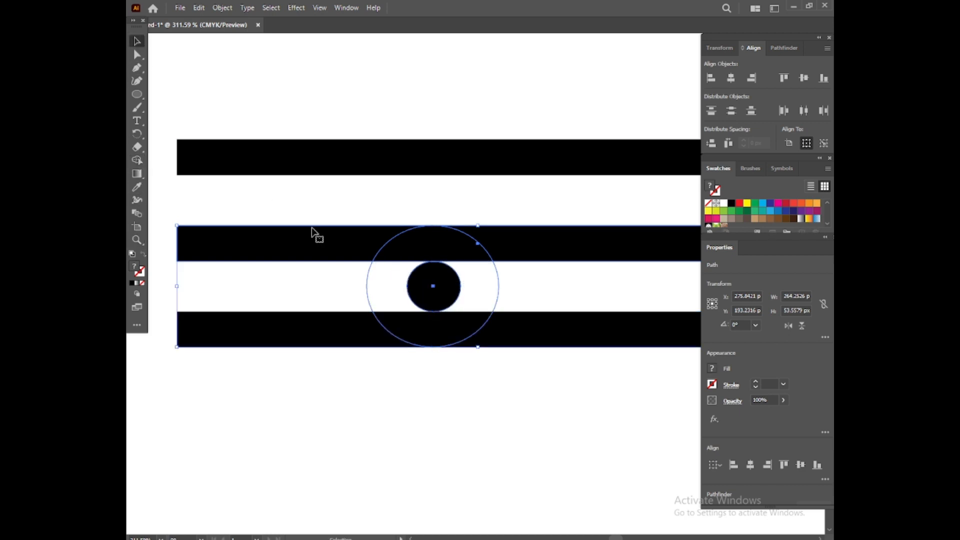
pyautogui.click(431, 293)
pyautogui.moveTo(433, 311); pyautogui.dragTo(459, 312)
pyautogui.click(441, 297)
pyautogui.moveTo(443, 301); pyautogui.dragTo(443, 301)
# Step: Select the small circle together with its large outer circle and narrow the pair slightly
pyautogui.click(442, 338)
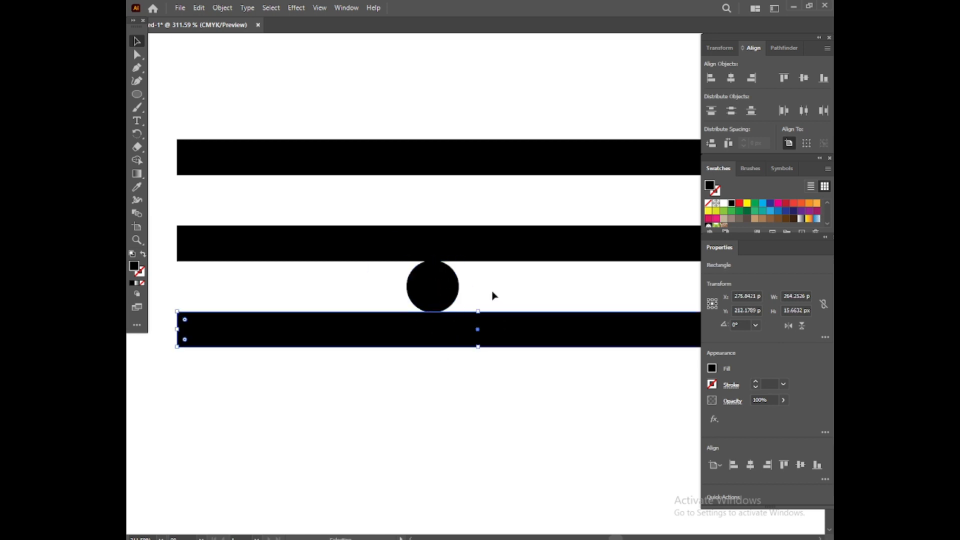
pyautogui.click(470, 297)
pyautogui.moveTo(324, 290); pyautogui.dragTo(416, 296)
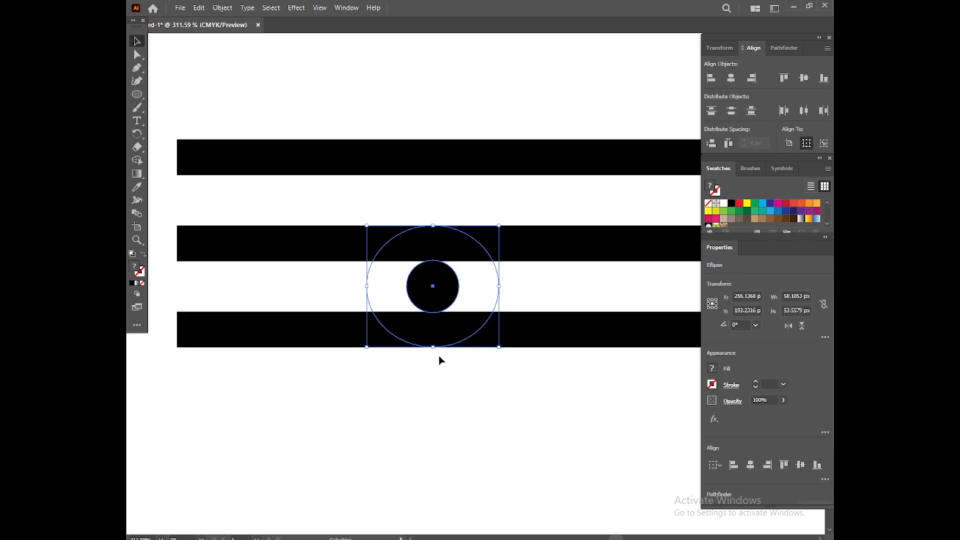
pyautogui.moveTo(498, 286); pyautogui.dragTo(493, 288)
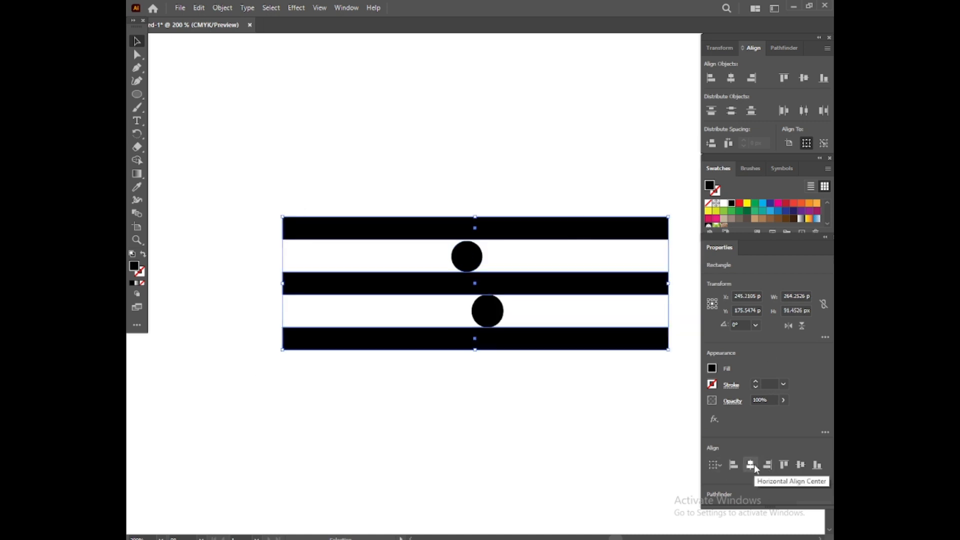
# Step: Try vertical centre and vertical bottom alignment on the three bars, undoing each attempt
pyautogui.click(802, 466)
pyautogui.hotkey('ctrl', 'z')
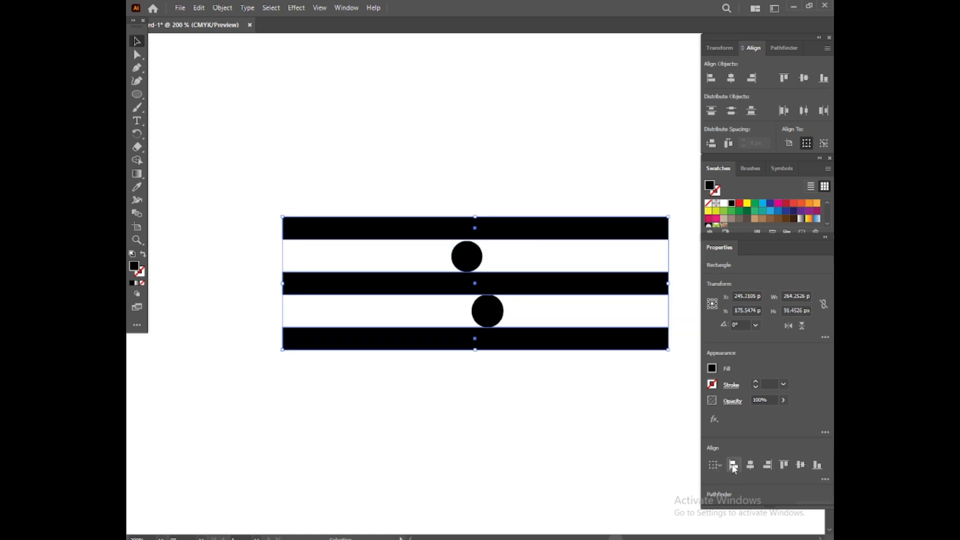
pyautogui.click(819, 469)
pyautogui.hotkey('ctrl', 'z')
pyautogui.click(798, 467)
pyautogui.hotkey('ctrl', 'z')
# Step: Adjust the small circle in the upper gap and give the large outer circles a 1 pt black stroke
pyautogui.click(488, 377)
pyautogui.moveTo(466, 256); pyautogui.dragTo(476, 240)
pyautogui.click(418, 296)
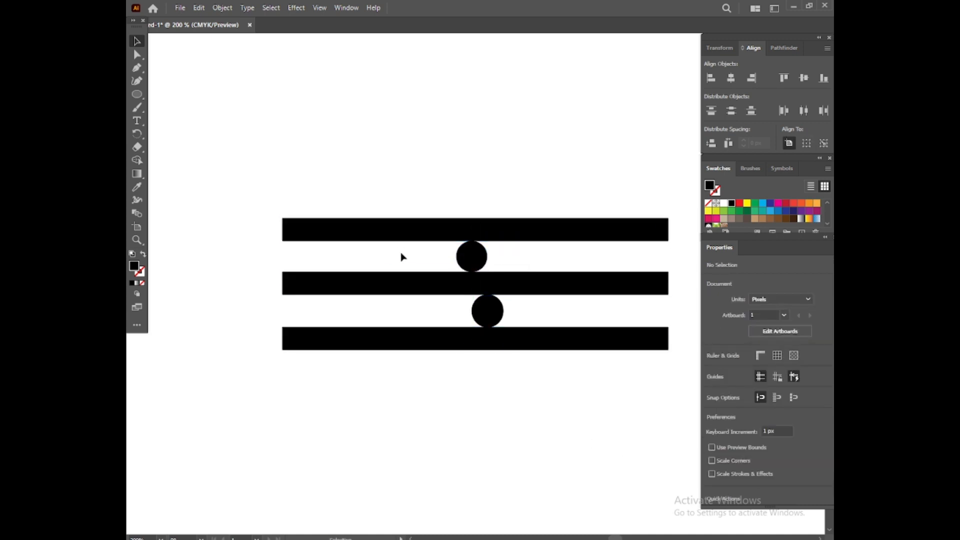
pyautogui.moveTo(414, 313)
pyautogui.mouseDown()
pyautogui.moveTo(456, 313)
pyautogui.moveTo(443, 261)
pyautogui.moveTo(434, 270)
pyautogui.mouseUp()
pyautogui.click(755, 381)
pyautogui.moveTo(379, 234); pyautogui.dragTo(380, 233)
pyautogui.moveTo(434, 267); pyautogui.dragTo(425, 270)
pyautogui.click(444, 263)
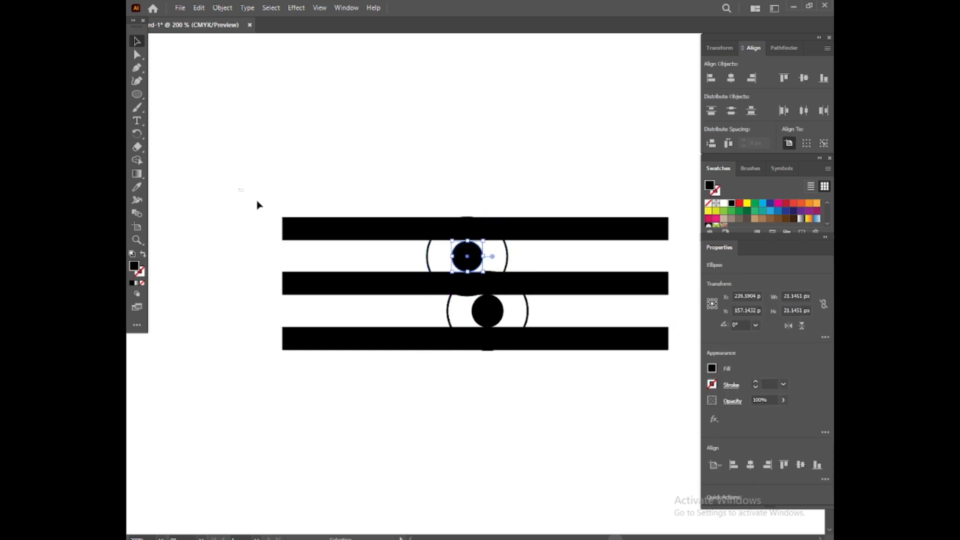
# Step: Select the three horizontal bars and distribute them evenly by their vertical centres
pyautogui.moveTo(257, 201); pyautogui.dragTo(320, 345)
pyautogui.scroll(-3, 795, 479)
pyautogui.click(825, 418)
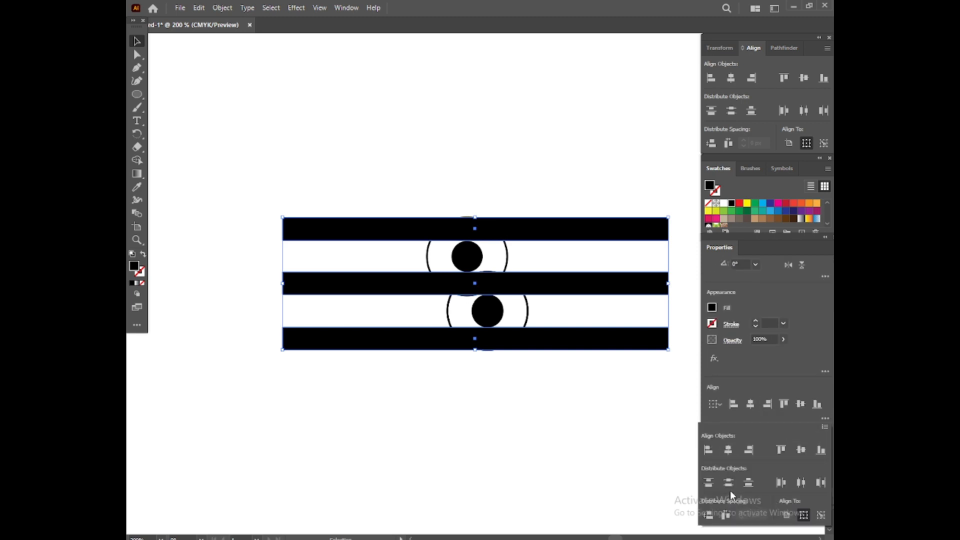
pyautogui.click(731, 482)
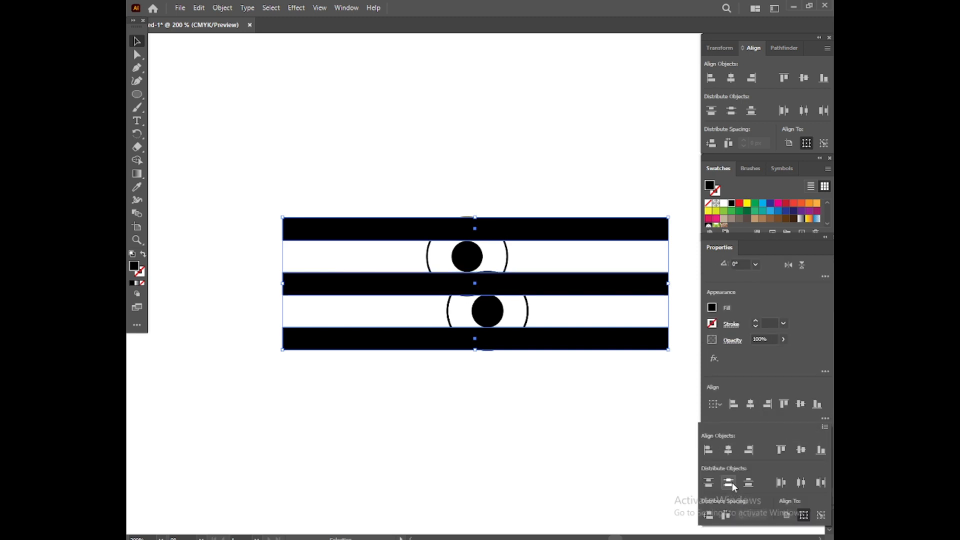
pyautogui.click(527, 467)
# Step: Resize the large circles, making the upper one about 52.3 px round, and slightly enlarge the upper small circle
pyautogui.click(528, 313)
pyautogui.moveTo(528, 350); pyautogui.dragTo(525, 350)
pyautogui.click(508, 253)
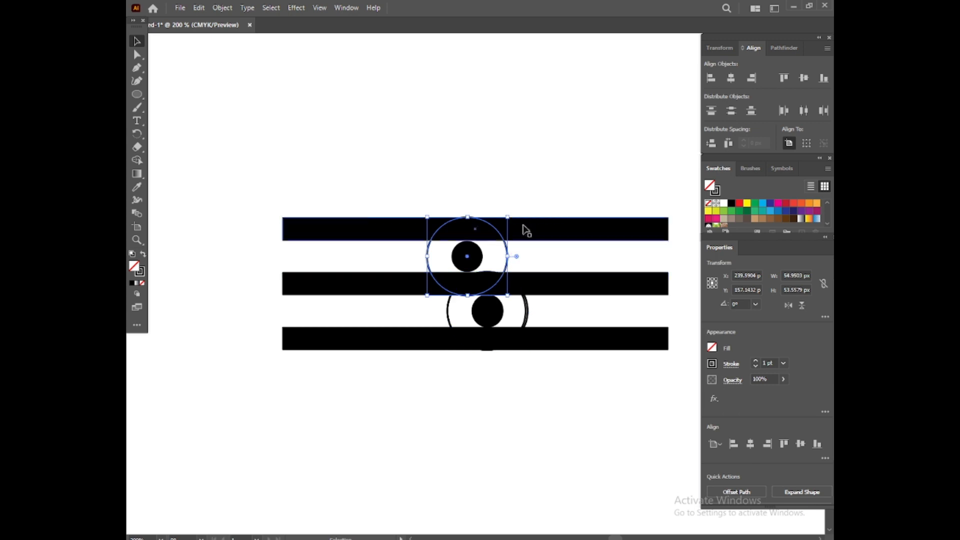
pyautogui.moveTo(507, 217); pyautogui.dragTo(505, 217)
pyautogui.moveTo(505, 295); pyautogui.dragTo(504, 294)
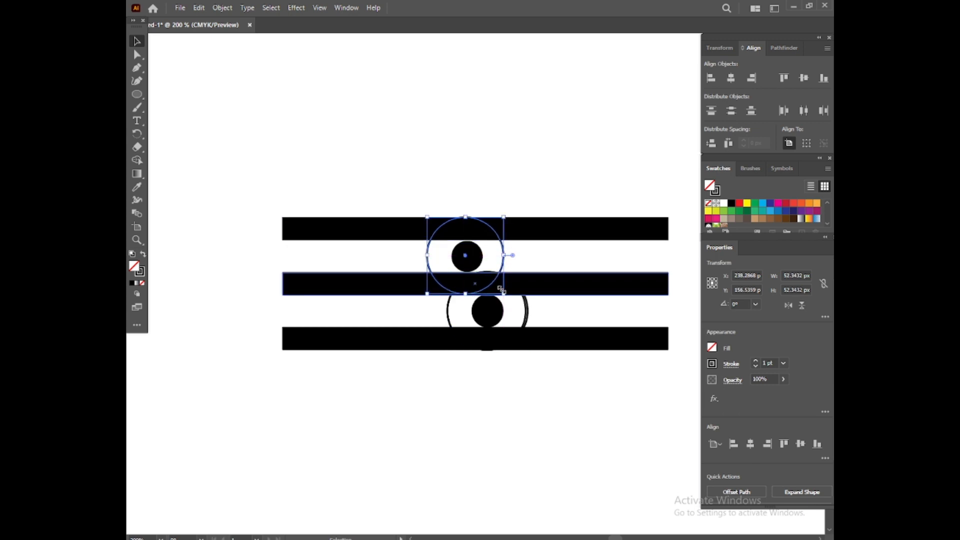
pyautogui.click(473, 258)
pyautogui.moveTo(473, 258); pyautogui.dragTo(450, 273)
# Step: Delete the duplicate large circle outline around the lower small circle
pyautogui.click(483, 318)
pyautogui.click(532, 319)
pyautogui.click(528, 312)
pyautogui.press('Delete')
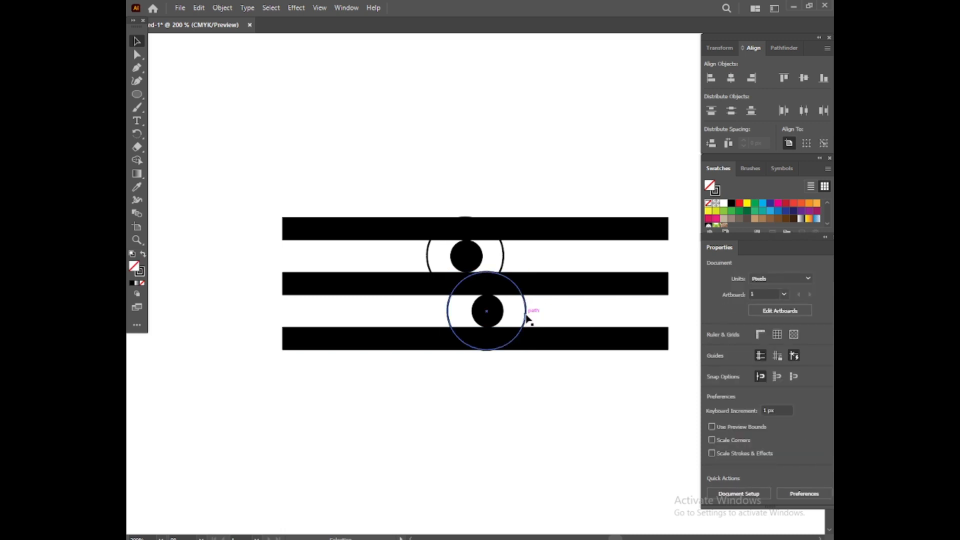
# Step: Fill both large circles with solid black and remove their outlines
pyautogui.click(503, 265)
pyautogui.keyDown('shift'); pyautogui.click(470, 263); pyautogui.keyUp('shift')
pyautogui.click(478, 307)
pyautogui.keyDown('shift'); pyautogui.click(448, 306); pyautogui.keyUp('shift')
pyautogui.click(131, 283)
pyautogui.click(428, 256)
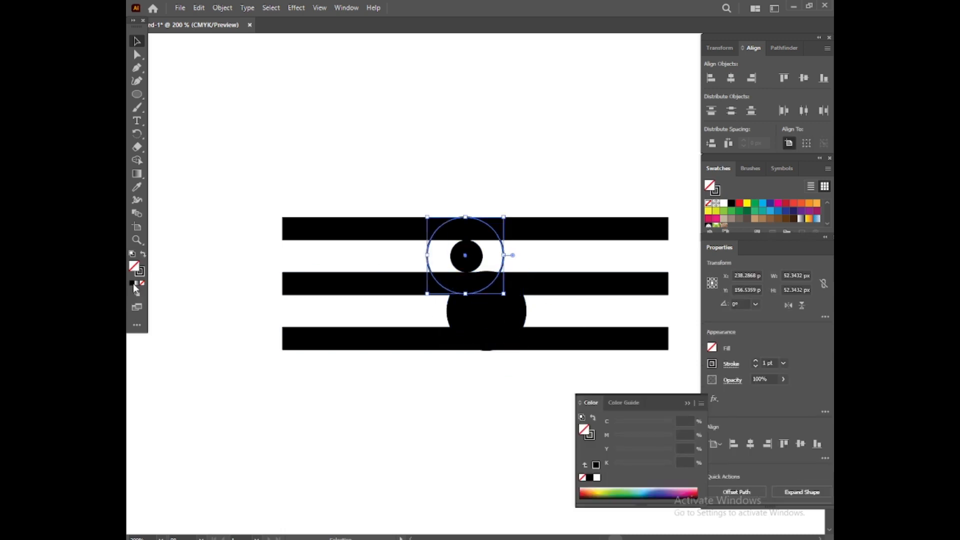
pyautogui.click(132, 283)
pyautogui.click(190, 149)
pyautogui.click(688, 402)
# Step: Copy the bottom bar and rotate the copy to about 301.7° so it crosses the three bars diagonally
pyautogui.moveTo(234, 146); pyautogui.dragTo(525, 340)
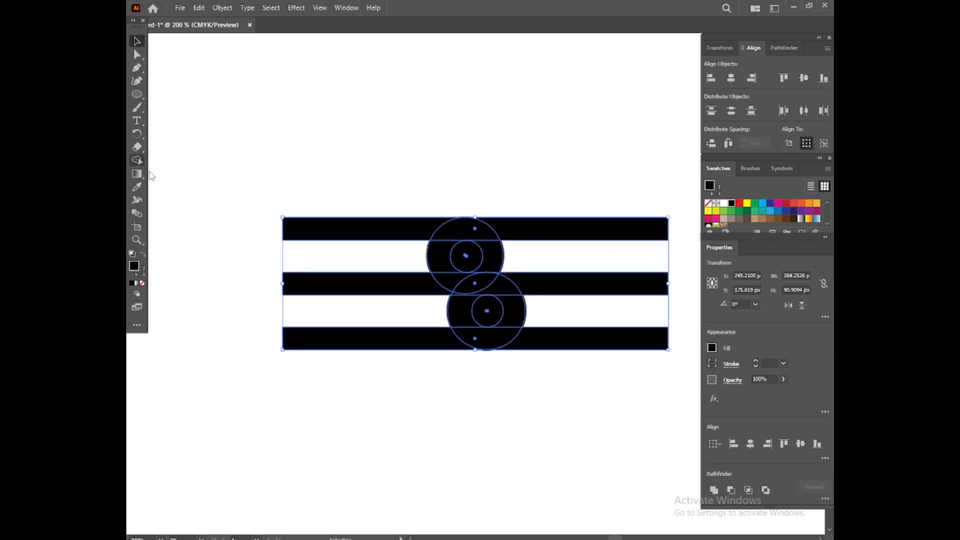
pyautogui.click(245, 245)
pyautogui.moveTo(356, 343); pyautogui.dragTo(323, 408)
pyautogui.moveTo(639, 418); pyautogui.dragTo(488, 493)
pyautogui.moveTo(490, 488); pyautogui.dragTo(449, 422)
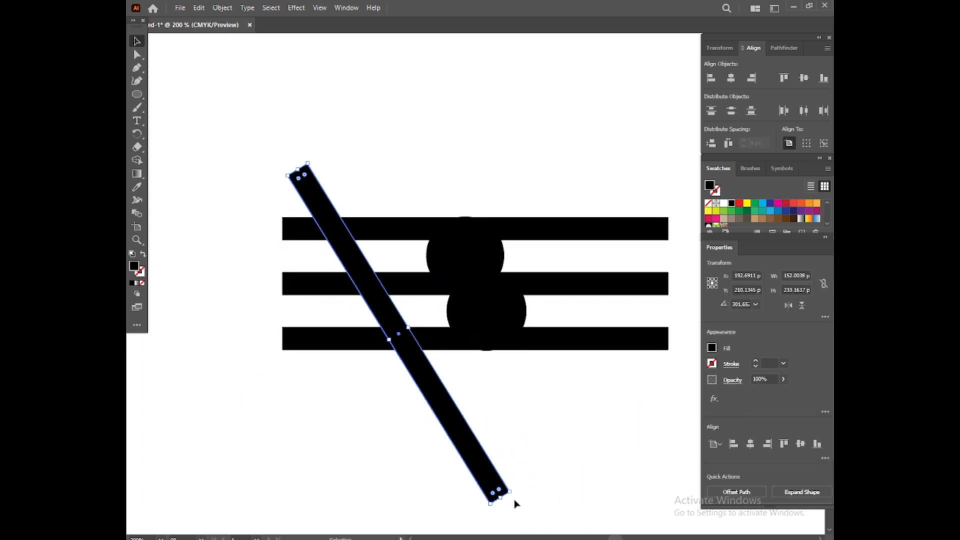
# Step: Rotate the diagonal bar to about 292.8° and move it closer to the circles
pyautogui.moveTo(513, 502); pyautogui.dragTo(480, 518)
pyautogui.moveTo(455, 466); pyautogui.dragTo(483, 464)
pyautogui.moveTo(399, 268); pyautogui.dragTo(405, 264)
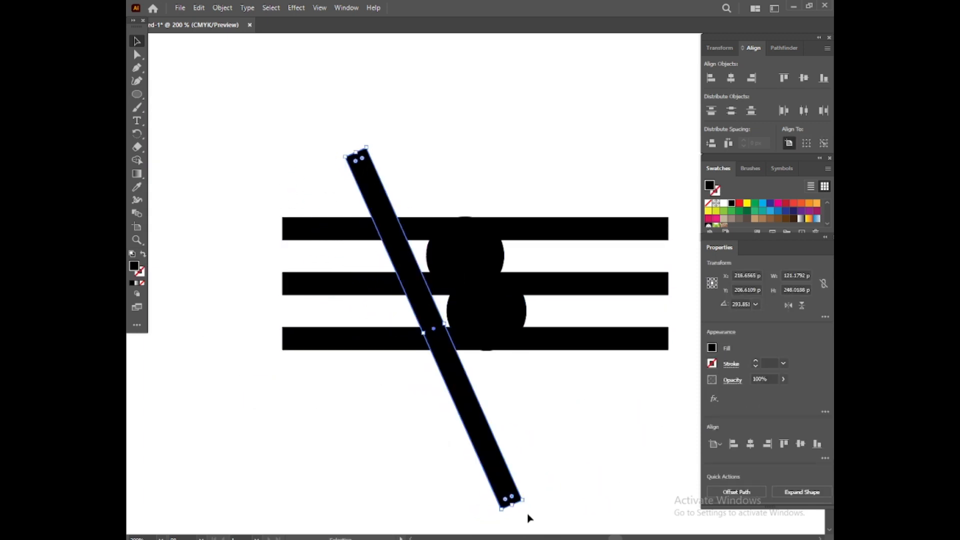
pyautogui.moveTo(529, 515); pyautogui.dragTo(525, 517)
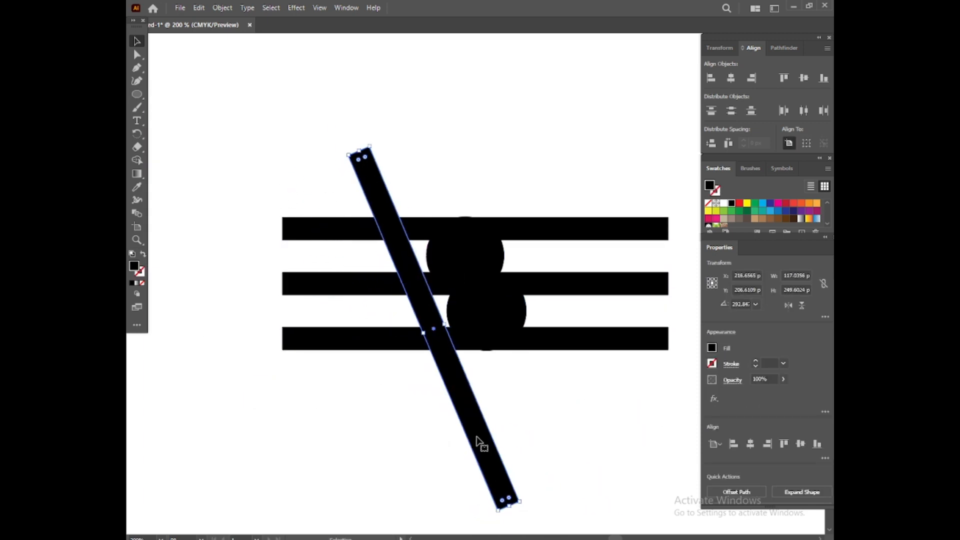
# Step: Select all artwork and merge the bar and ring regions between the diagonal and the circles into one B-shaped form with Shape Builder
pyautogui.click(488, 310)
pyautogui.hotkey('ctrl', 'a')
pyautogui.click(137, 160)
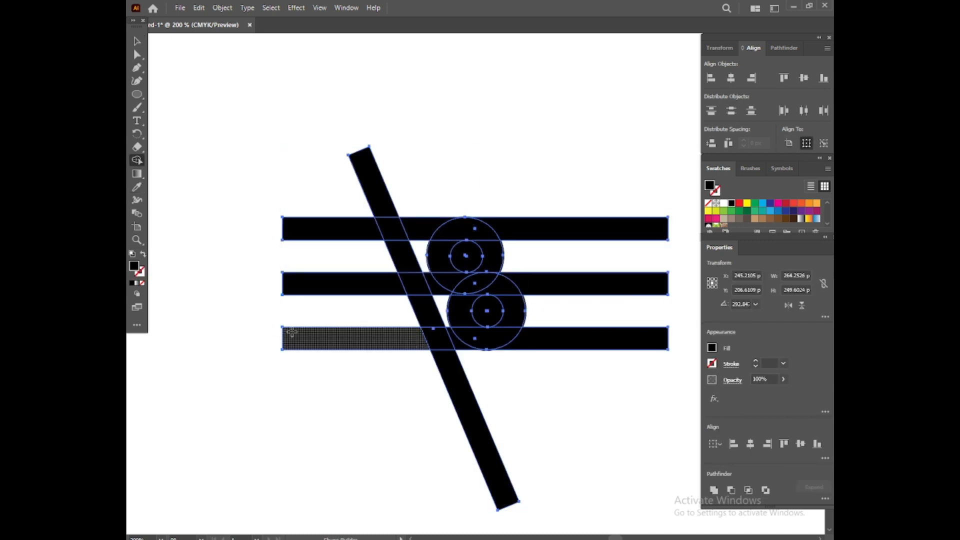
pyautogui.moveTo(392, 228)
pyautogui.mouseDown()
pyautogui.moveTo(452, 229)
pyautogui.moveTo(495, 253)
pyautogui.moveTo(457, 280)
pyautogui.moveTo(416, 286)
pyautogui.moveTo(494, 287)
pyautogui.moveTo(511, 310)
pyautogui.moveTo(482, 338)
pyautogui.moveTo(411, 324)
pyautogui.mouseUp()
pyautogui.click(430, 256)
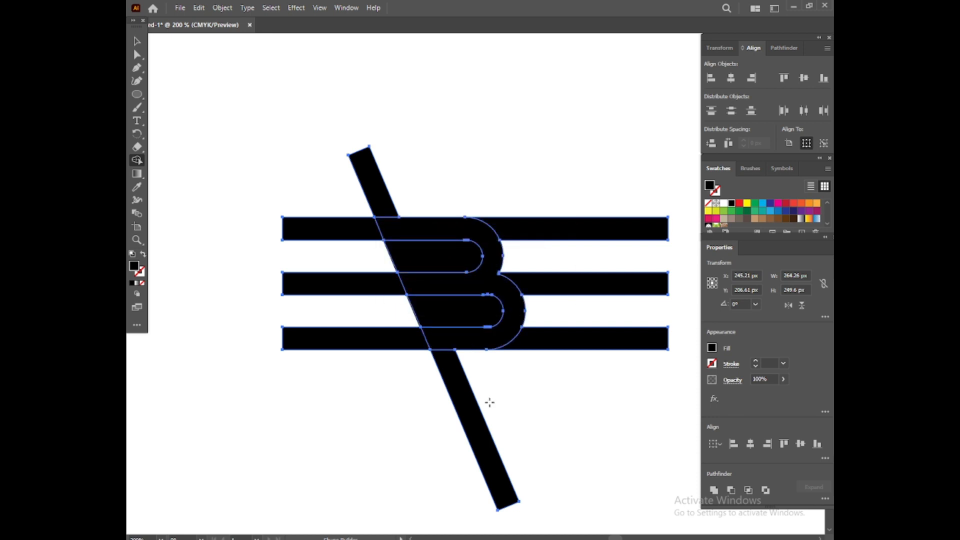
# Step: Delete the bar ends left of the diagonal and the diagonal's pieces above and below the B shape
pyautogui.click(134, 41)
pyautogui.click(240, 200)
pyautogui.moveTo(223, 208); pyautogui.dragTo(316, 374)
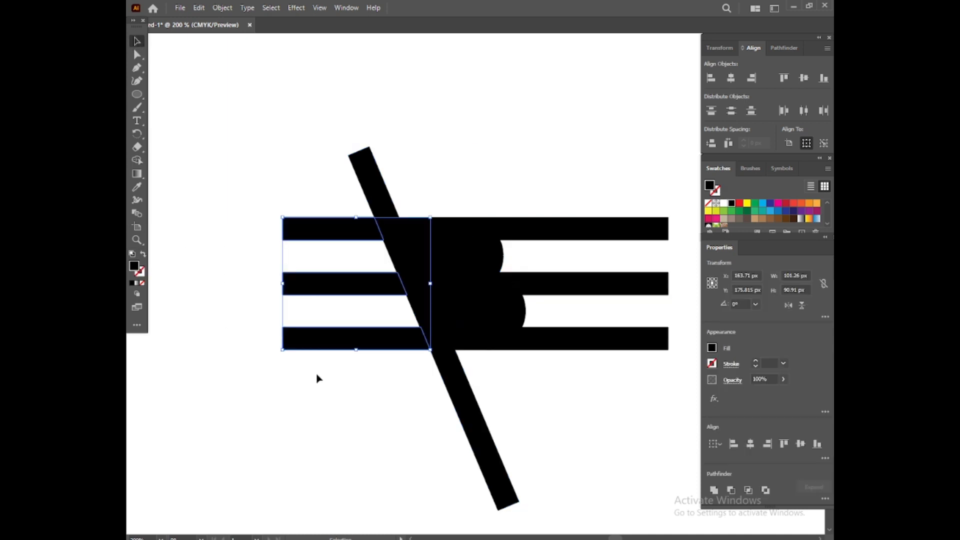
pyautogui.press('Delete')
pyautogui.click(372, 187)
pyautogui.press('Delete')
pyautogui.click(480, 433)
pyautogui.press('Delete')
# Step: Delete the two black fillings inside the lower and upper bowls of the B shape
pyautogui.click(447, 312)
pyautogui.press('Delete')
pyautogui.click(433, 264)
pyautogui.press('Delete')
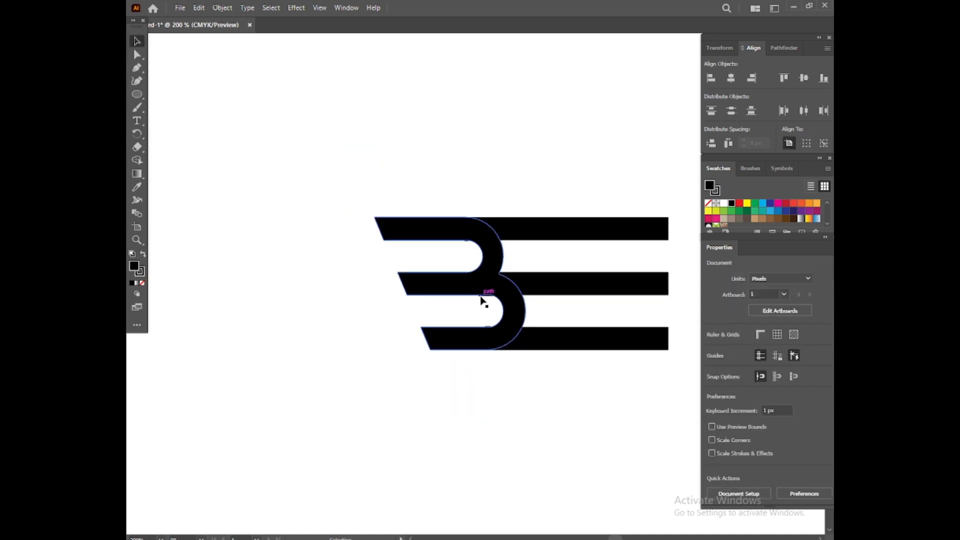
pyautogui.rightClick(480, 295)
pyautogui.click(427, 413)
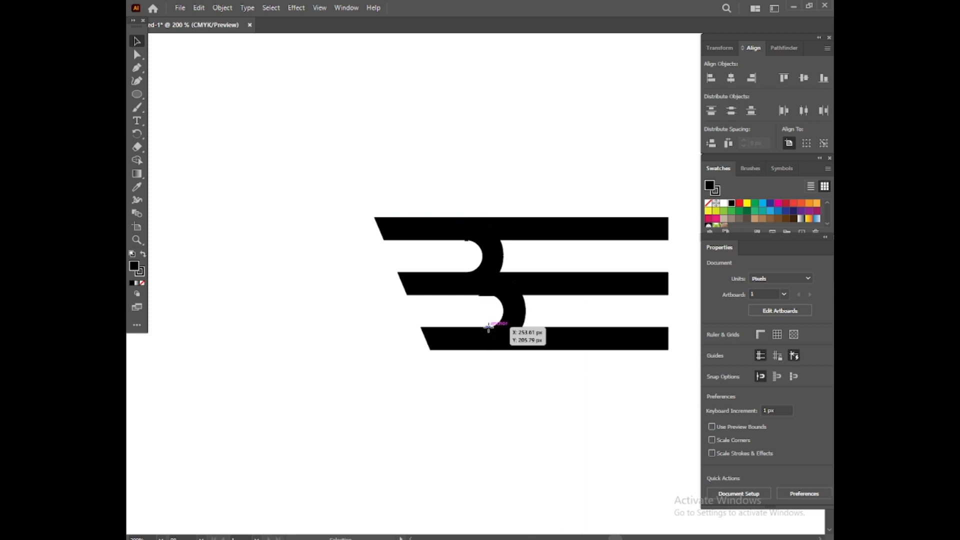
pyautogui.click(482, 300)
pyautogui.click(254, 331)
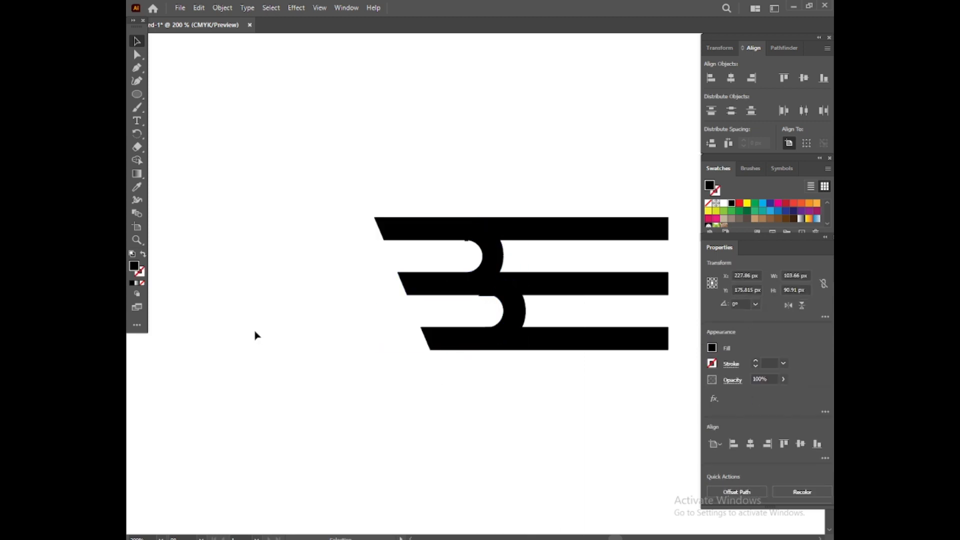
# Step: Move the B shape with its attached bars left and slightly up on the artboard
pyautogui.moveTo(332, 185); pyautogui.dragTo(546, 419)
pyautogui.moveTo(541, 345); pyautogui.dragTo(421, 334)
pyautogui.click(385, 415)
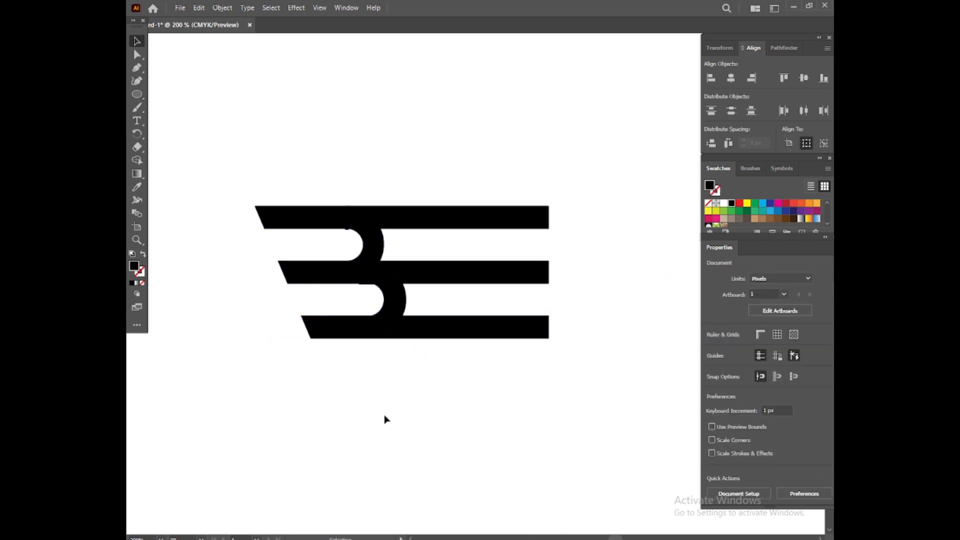
# Step: Give the B shape a 2 pt black stroke
pyautogui.click(385, 307)
pyautogui.click(756, 361)
pyautogui.click(756, 360)
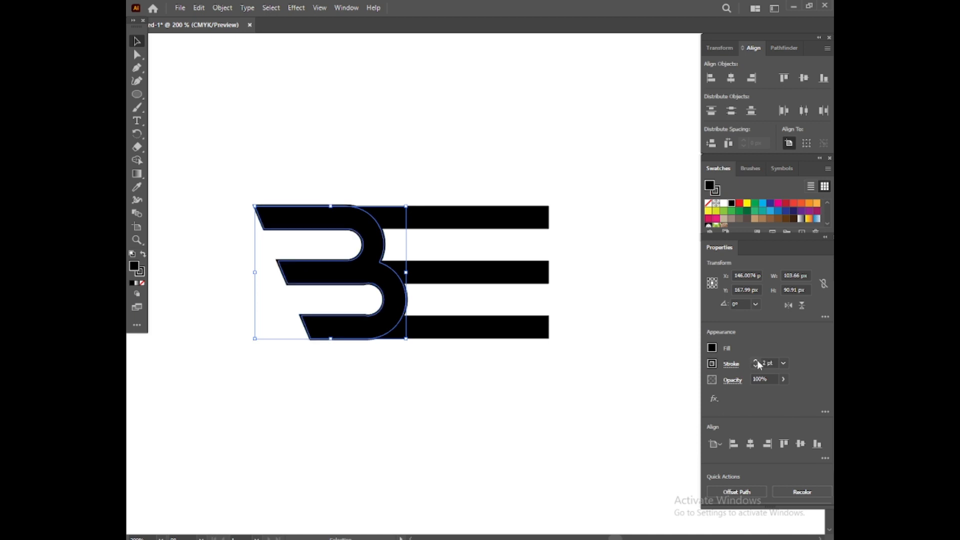
# Step: Change the B shape's stroke to red and set its weight to 3 pt
pyautogui.click(756, 361)
pyautogui.click(756, 360)
pyautogui.click(756, 360)
pyautogui.click(756, 361)
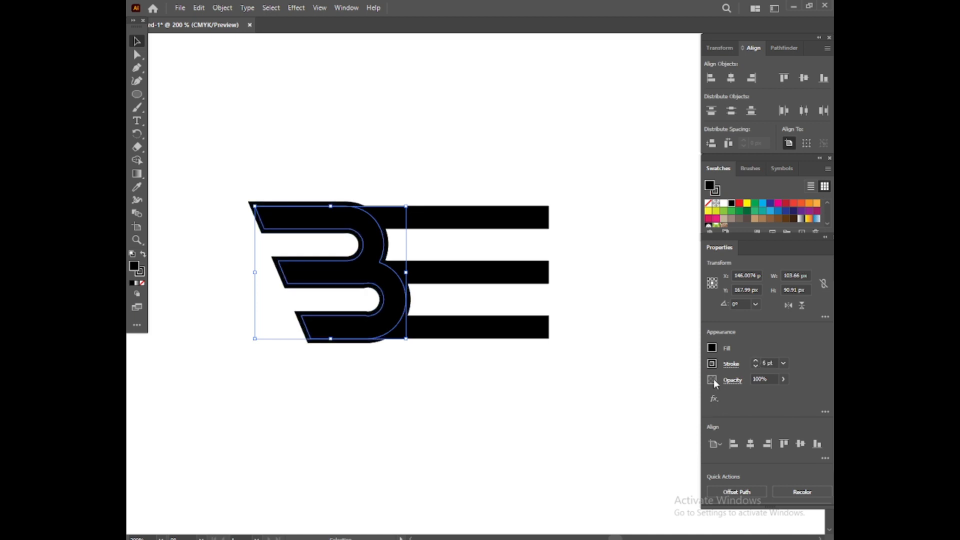
pyautogui.click(712, 363)
pyautogui.click(622, 403)
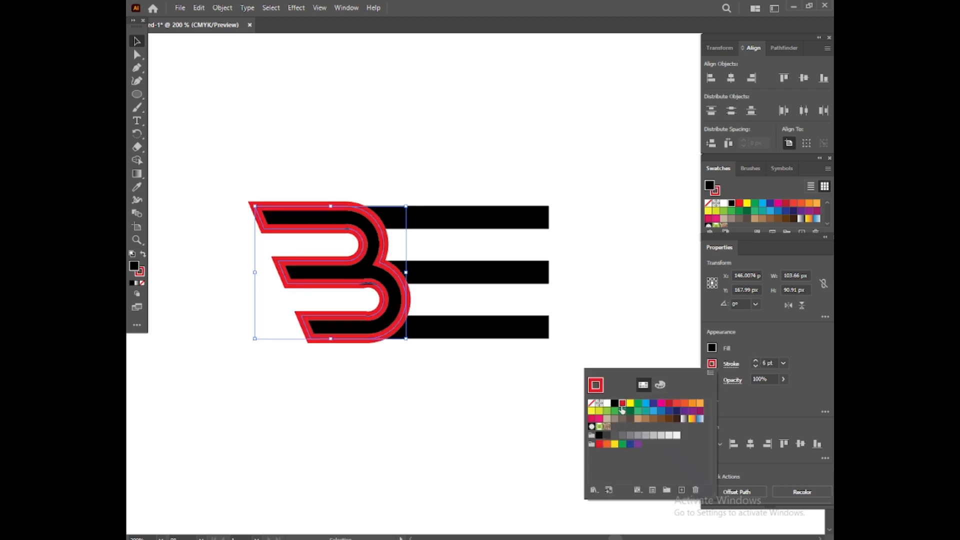
pyautogui.click(756, 365)
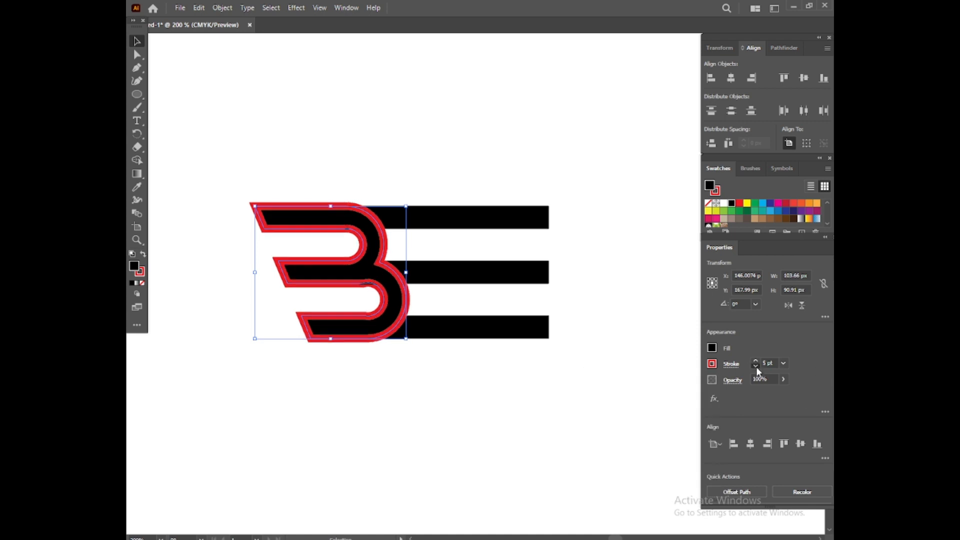
pyautogui.click(756, 366)
pyautogui.click(755, 367)
pyautogui.click(227, 151)
# Step: Select all the artwork and expand it so the B shape's red stroke turns into filled outlines
pyautogui.hotkey('ctrl', 'a')
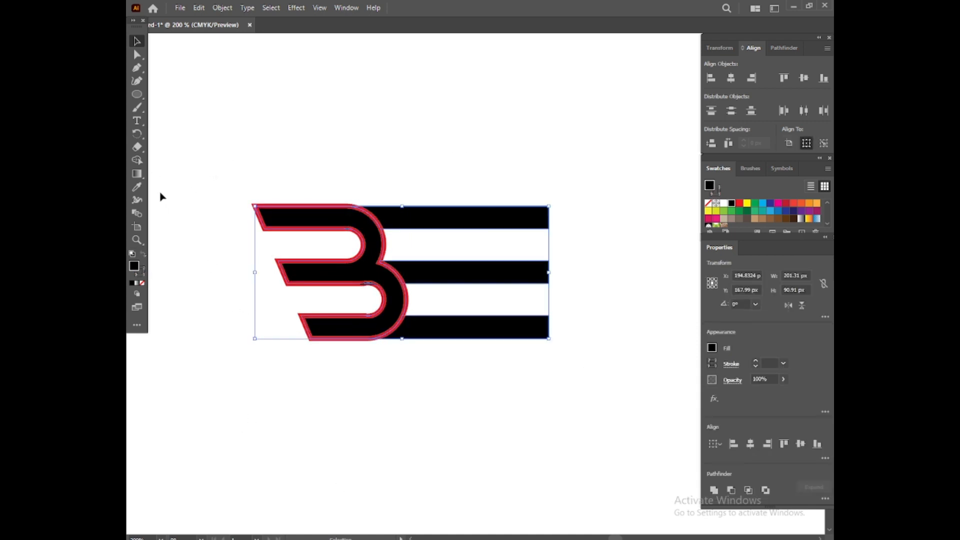
pyautogui.click(222, 8)
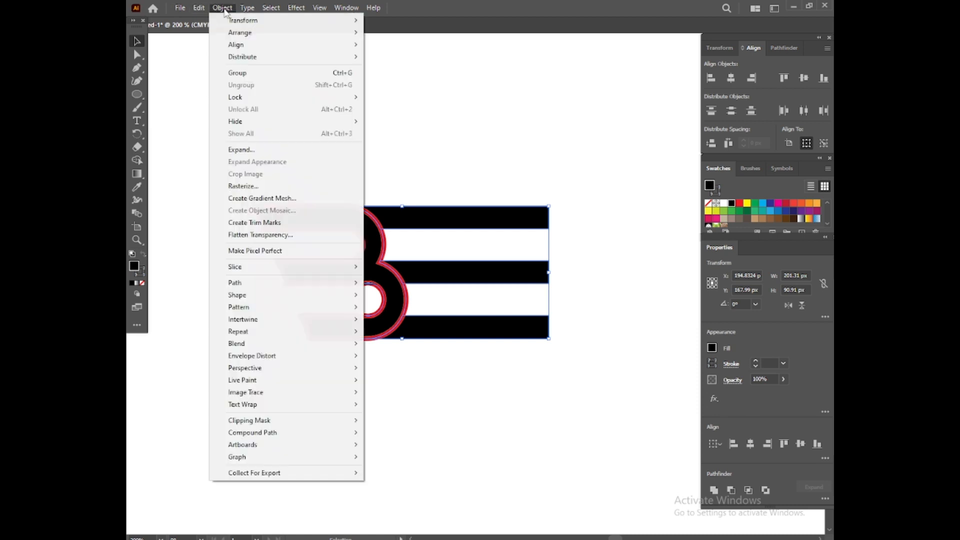
pyautogui.click(238, 150)
pyautogui.click(454, 339)
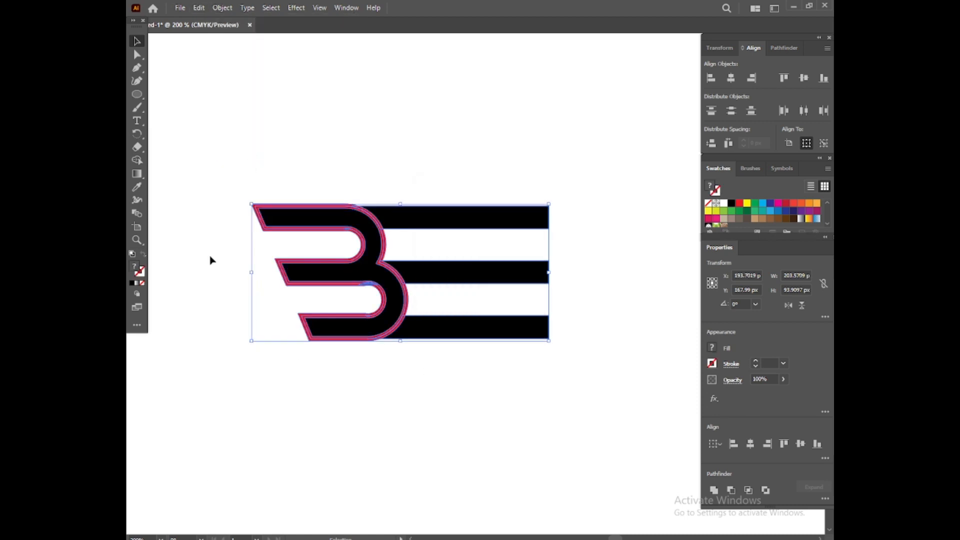
# Step: Merge the red outline pieces around the B shape into one black piece with the Shape Builder
pyautogui.click(137, 161)
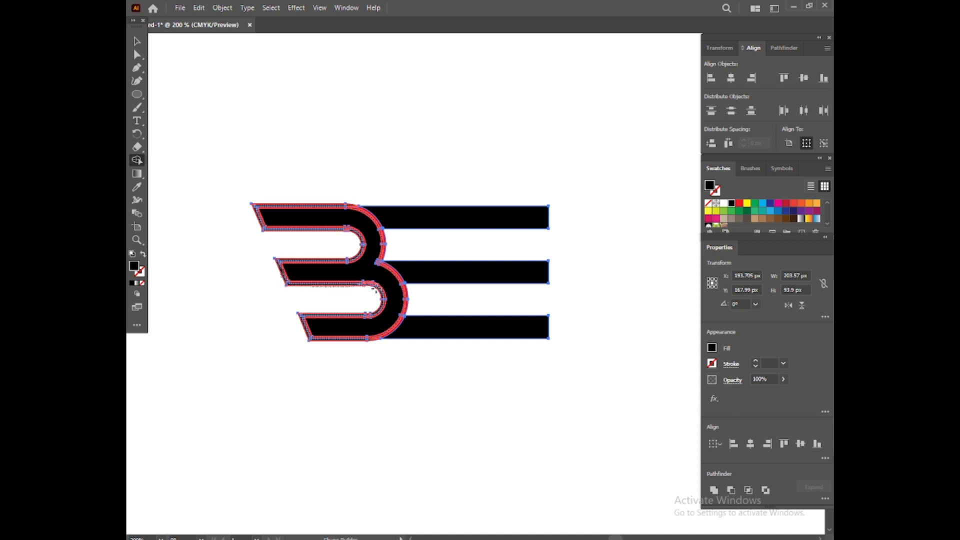
pyautogui.moveTo(358, 315); pyautogui.dragTo(312, 339)
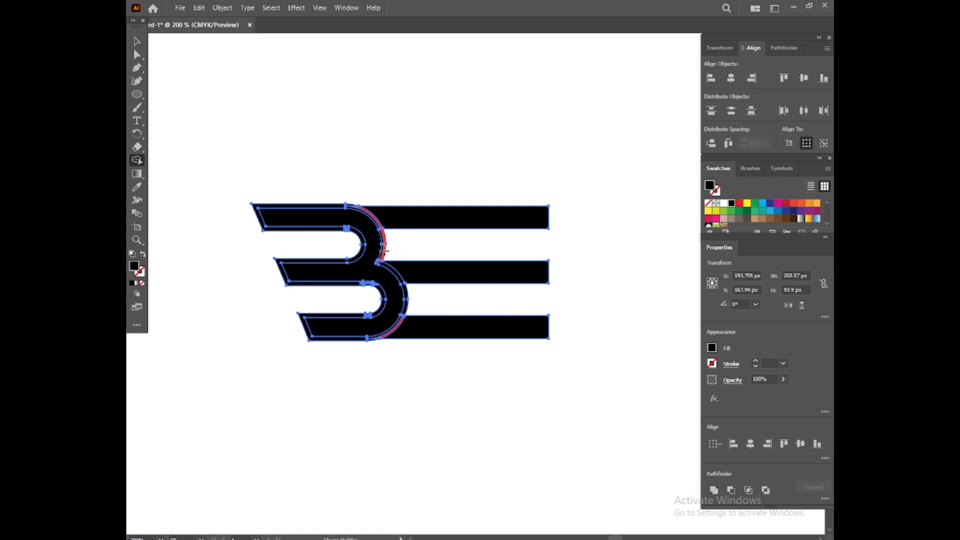
pyautogui.moveTo(382, 234); pyautogui.dragTo(381, 227)
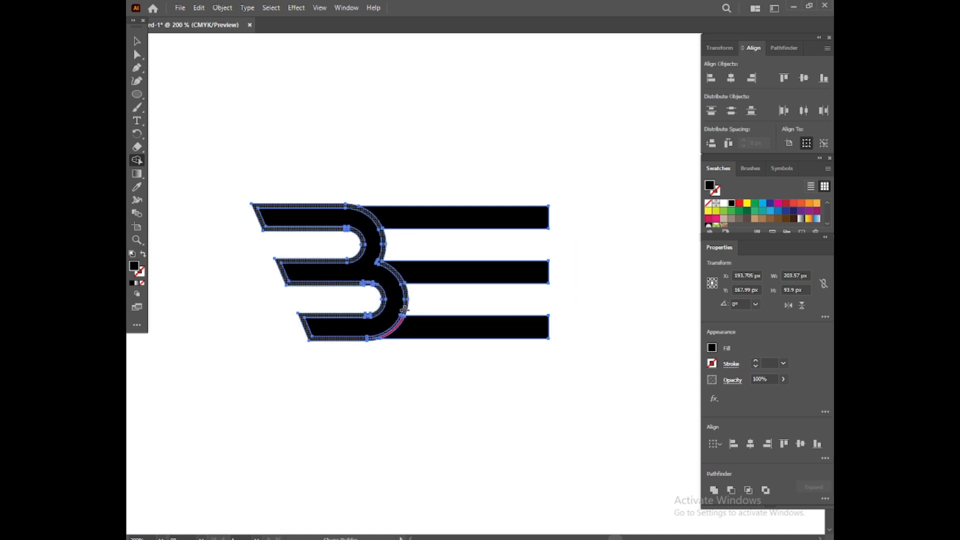
pyautogui.press('v')
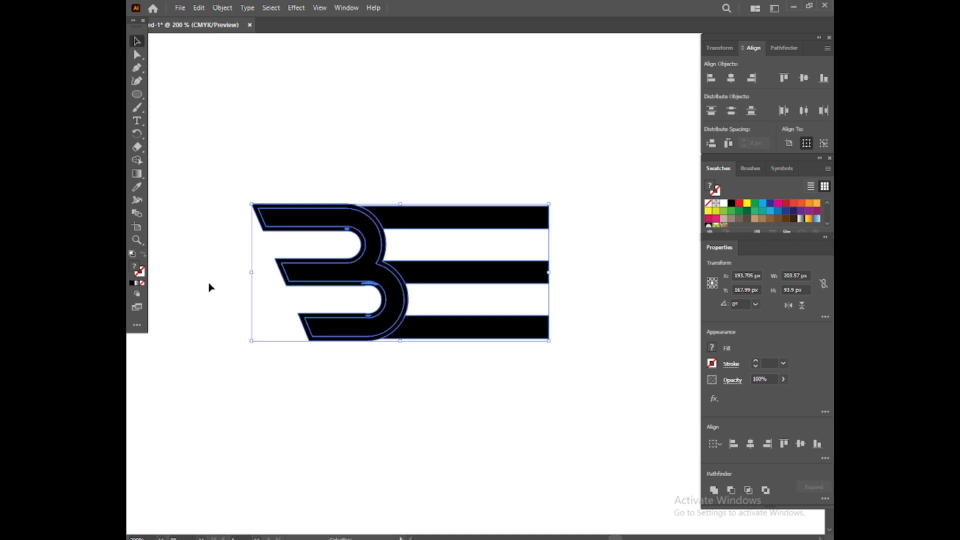
pyautogui.click(208, 285)
# Step: Ungroup the B shape and delete its merged outline to leave a gap between the letter and the bars
pyautogui.click(365, 284)
pyautogui.rightClick(364, 283)
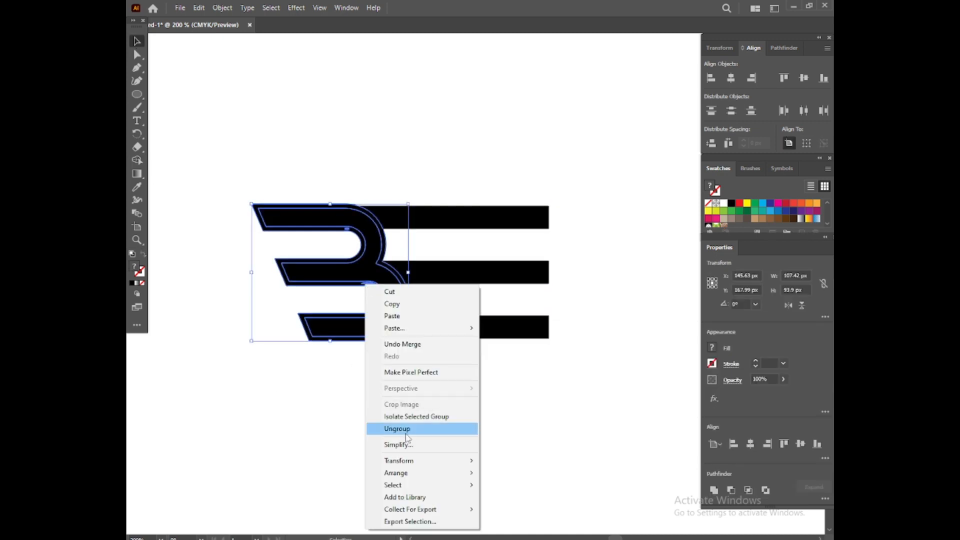
pyautogui.click(406, 429)
pyautogui.click(400, 385)
pyautogui.click(374, 316)
pyautogui.press('Delete')
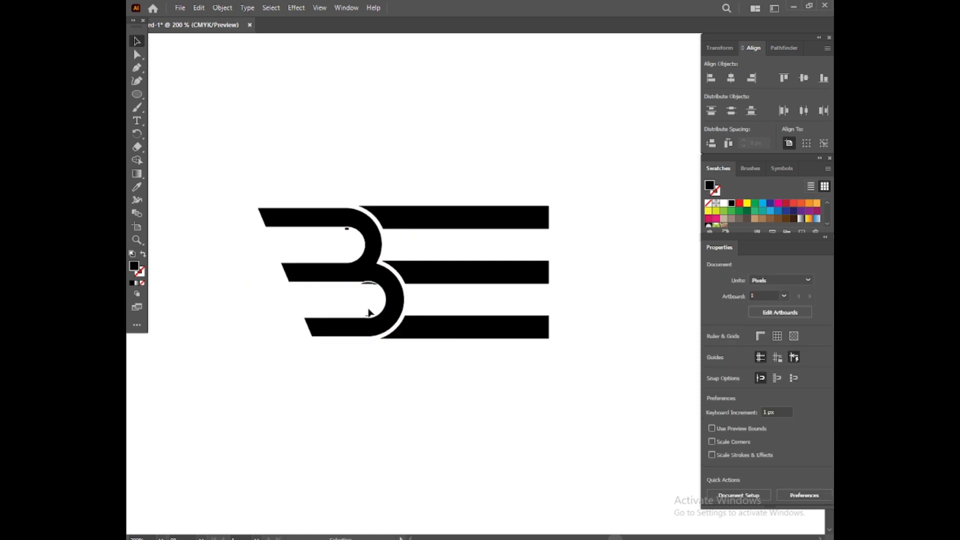
# Step: Delete the leftover slivers along the inner edge of the B shape's lower bowl
pyautogui.click(367, 284)
pyautogui.press('Delete')
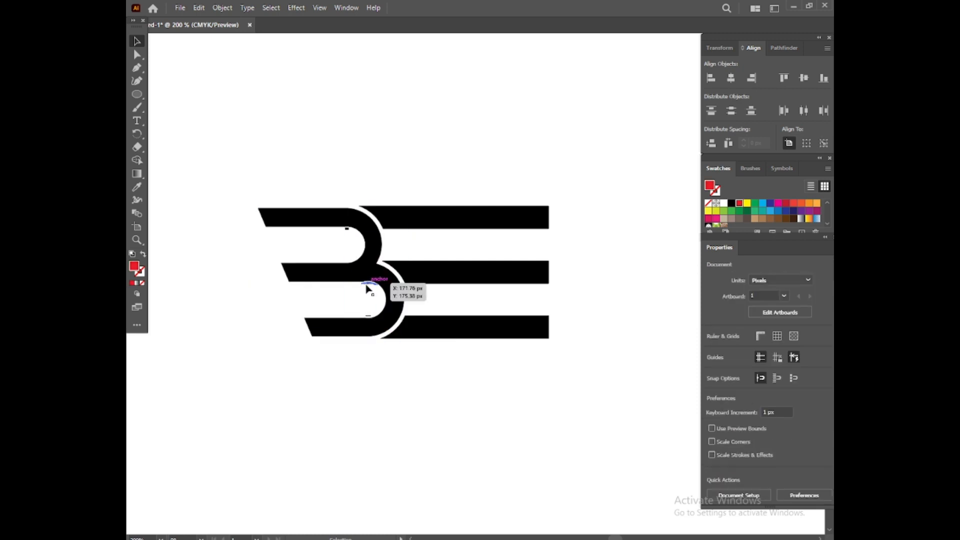
pyautogui.click(364, 286)
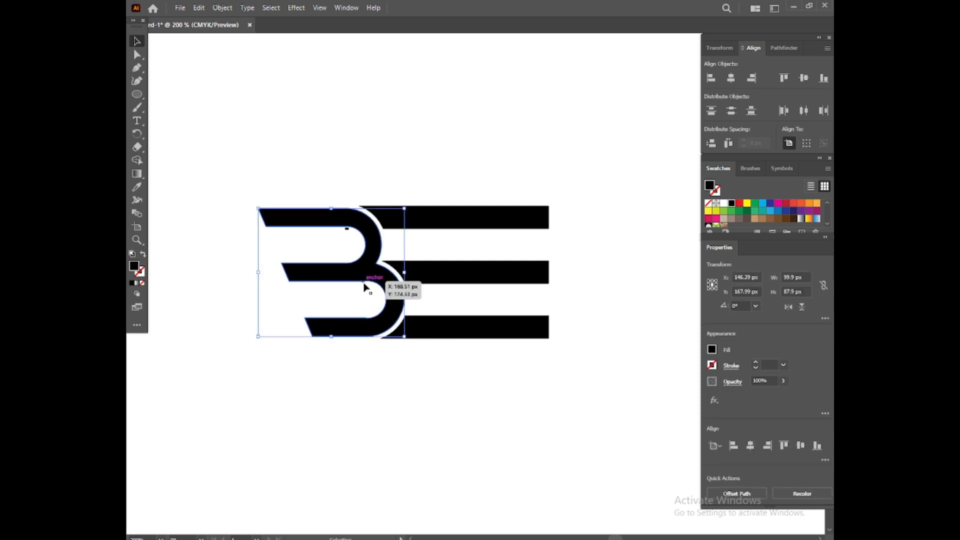
pyautogui.doubleClick(364, 286)
# Step: Delete the leftover sliver inside the upper bowl and nudge the anchor point at the upper inner edge of the lower bowl
pyautogui.press('a')
pyautogui.doubleClick(234, 202)
pyautogui.click(348, 233)
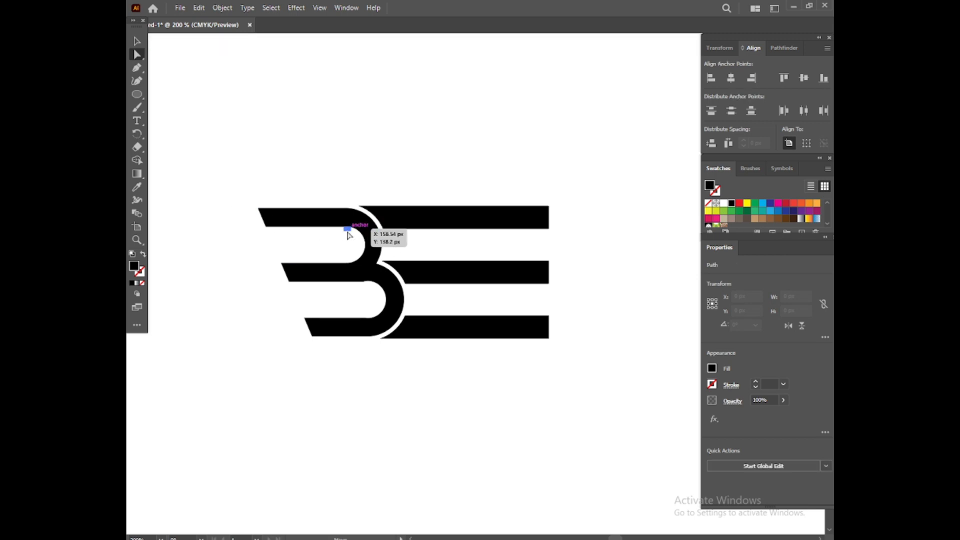
pyautogui.click(348, 233)
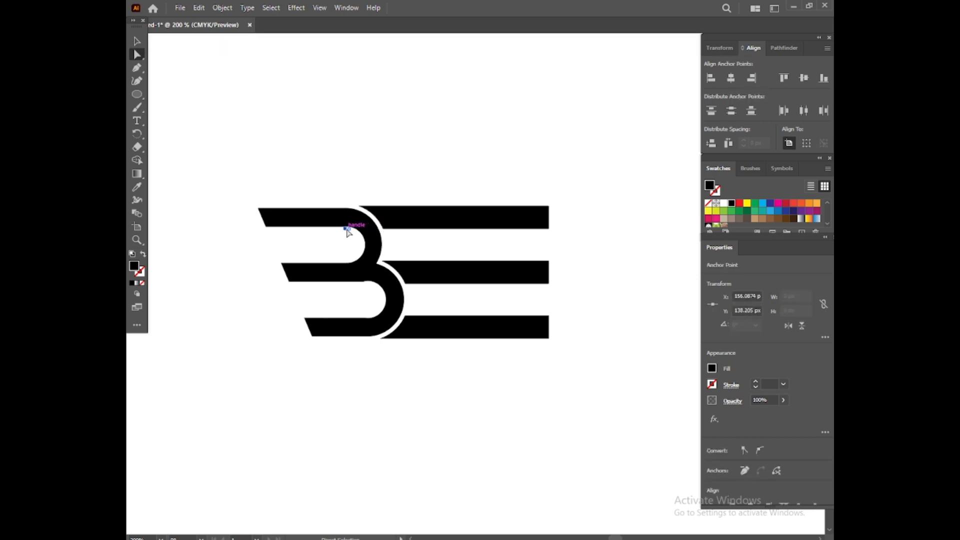
pyautogui.click(340, 241)
pyautogui.moveTo(363, 282); pyautogui.dragTo(361, 282)
pyautogui.press('v')
pyautogui.click(198, 141)
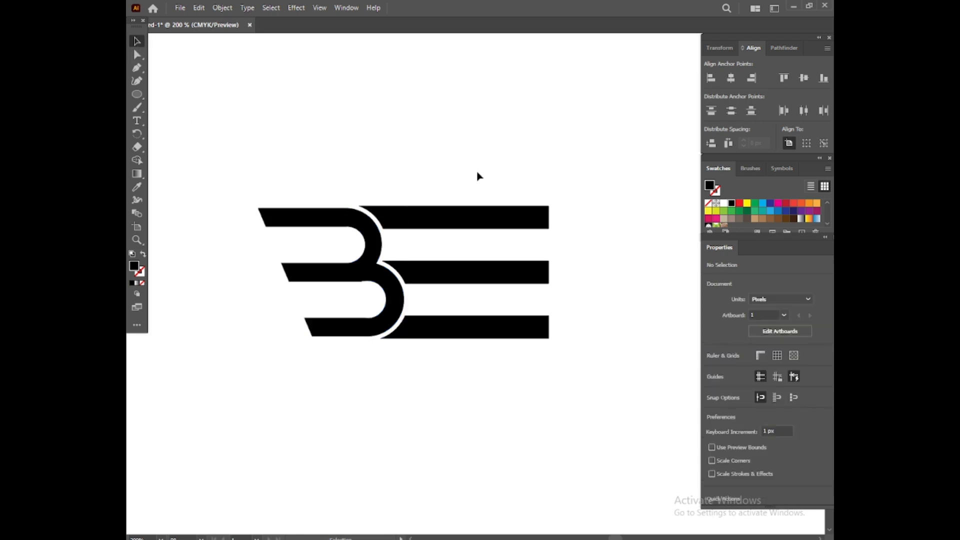
# Step: Stretch the B shape vertically to align with the upper edge of the top bar and lower edge of the bottom bar
pyautogui.click(332, 214)
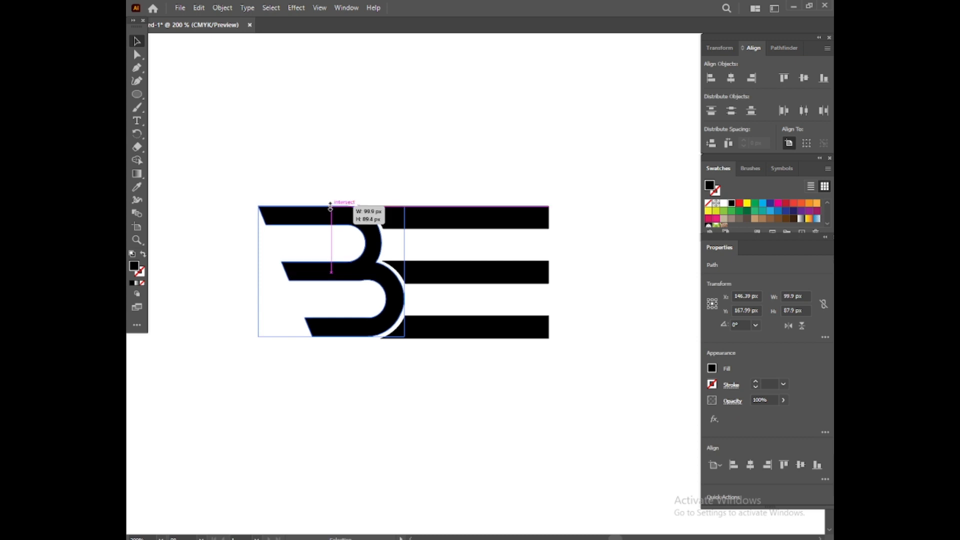
pyautogui.click(348, 401)
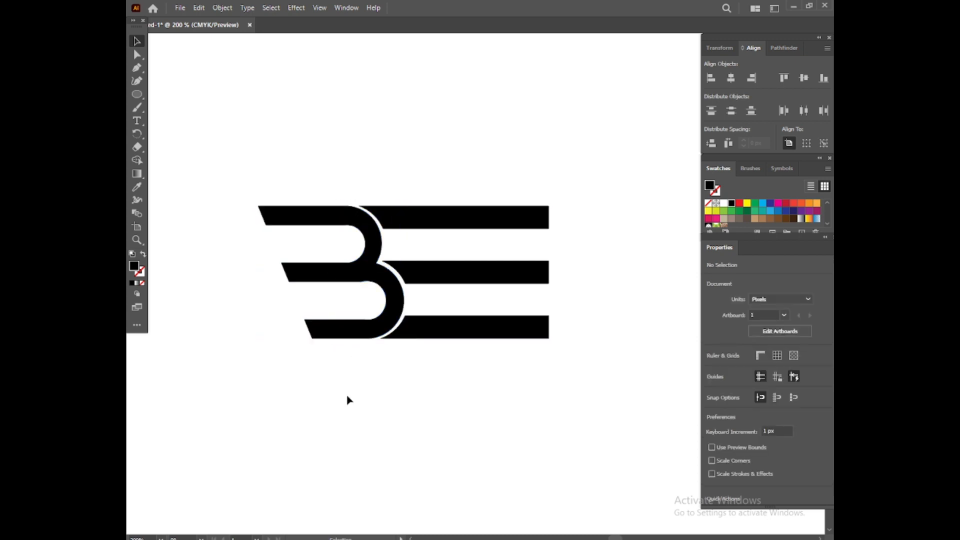
pyautogui.click(485, 335)
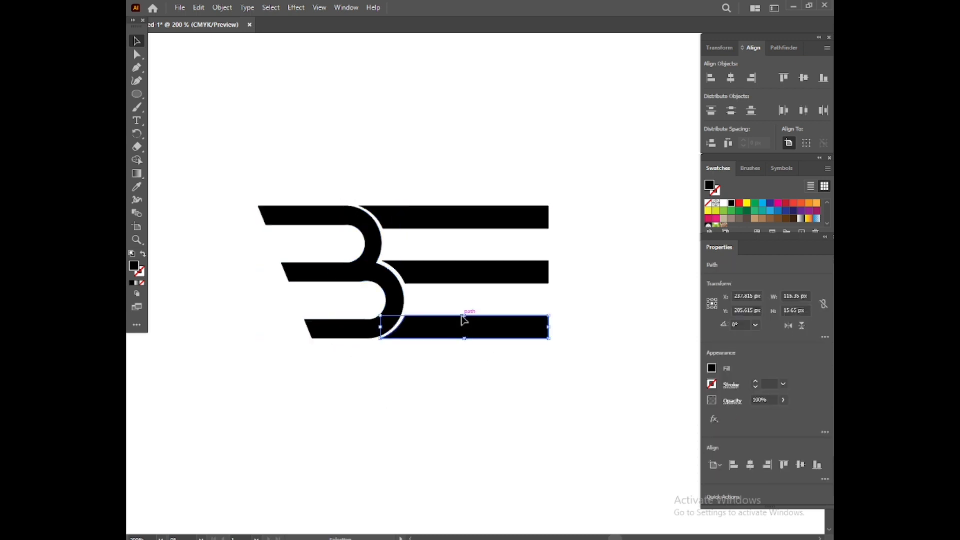
pyautogui.click(469, 278)
pyautogui.click(499, 379)
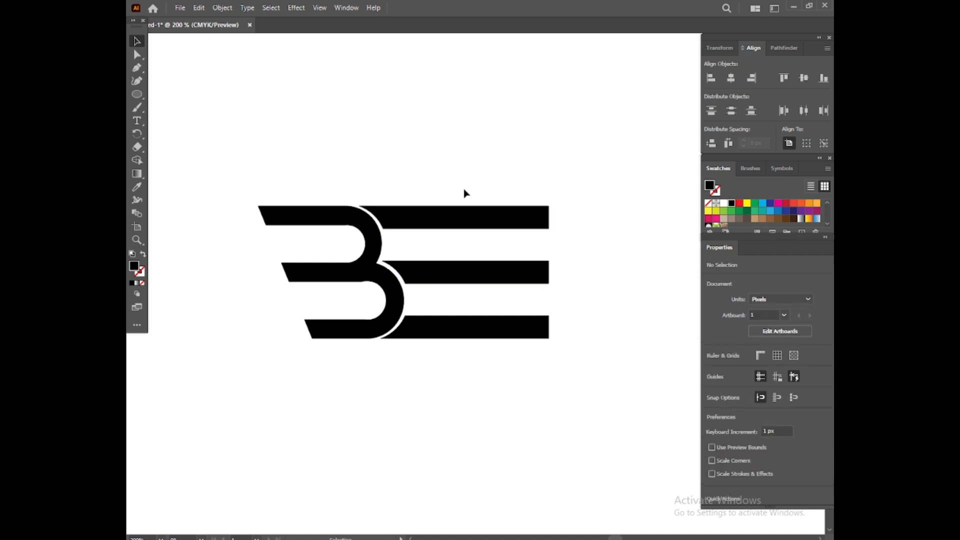
# Step: Raise the middle bar's upper edge slightly and lower the bottom bar's upper edge to match the B shape's stroke
pyautogui.click(479, 220)
pyautogui.moveTo(456, 227); pyautogui.dragTo(456, 230)
pyautogui.click(467, 266)
pyautogui.moveTo(465, 263); pyautogui.dragTo(466, 261)
pyautogui.click(466, 325)
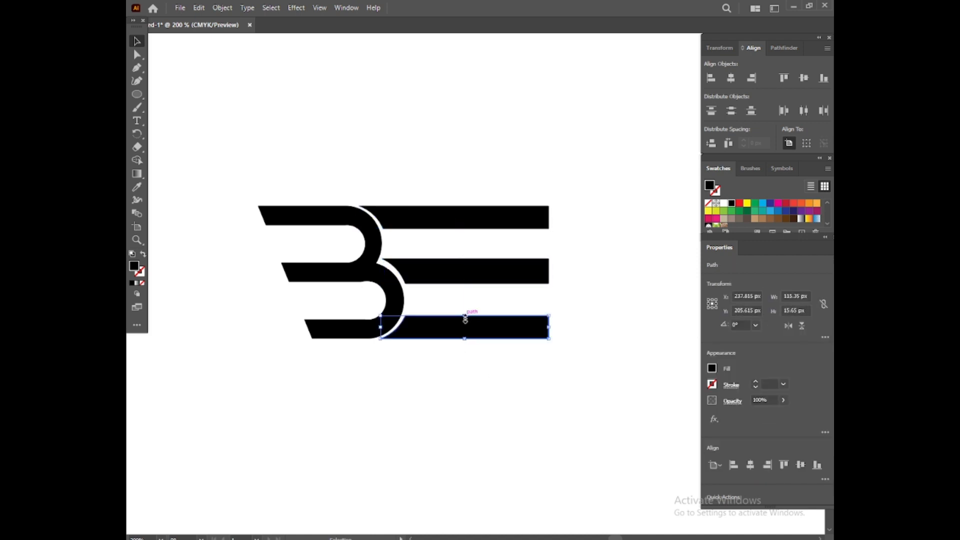
pyautogui.moveTo(466, 316); pyautogui.dragTo(465, 320)
pyautogui.click(494, 366)
# Step: Raise the middle bar's lower edge to line up with the B shape's middle stroke
pyautogui.click(488, 225)
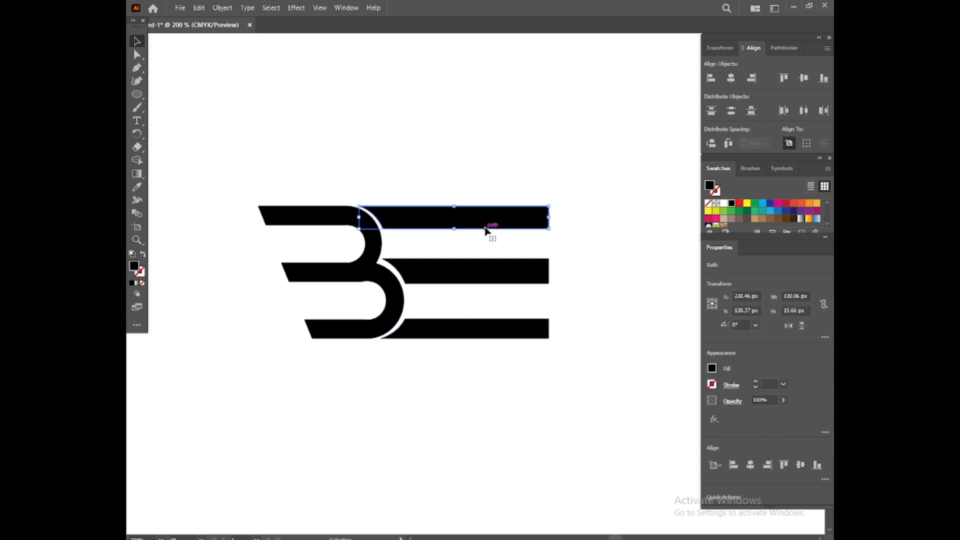
pyautogui.moveTo(453, 228)
pyautogui.mouseDown()
pyautogui.moveTo(455, 221)
pyautogui.moveTo(453, 229)
pyautogui.mouseUp()
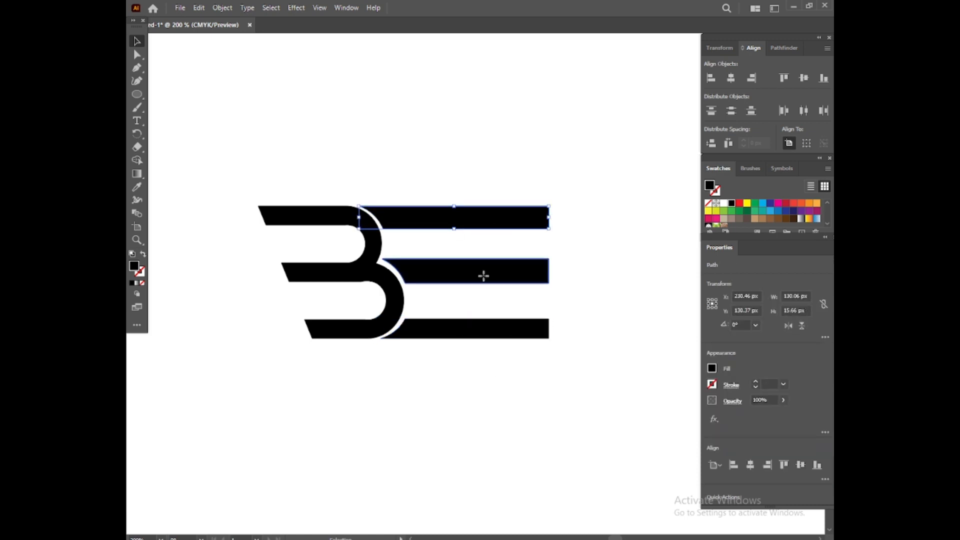
pyautogui.click(483, 275)
pyautogui.moveTo(465, 284); pyautogui.dragTo(465, 281)
# Step: Select the three bars and distribute them evenly by their vertical centers
pyautogui.moveTo(575, 360); pyautogui.dragTo(507, 216)
pyautogui.click(825, 479)
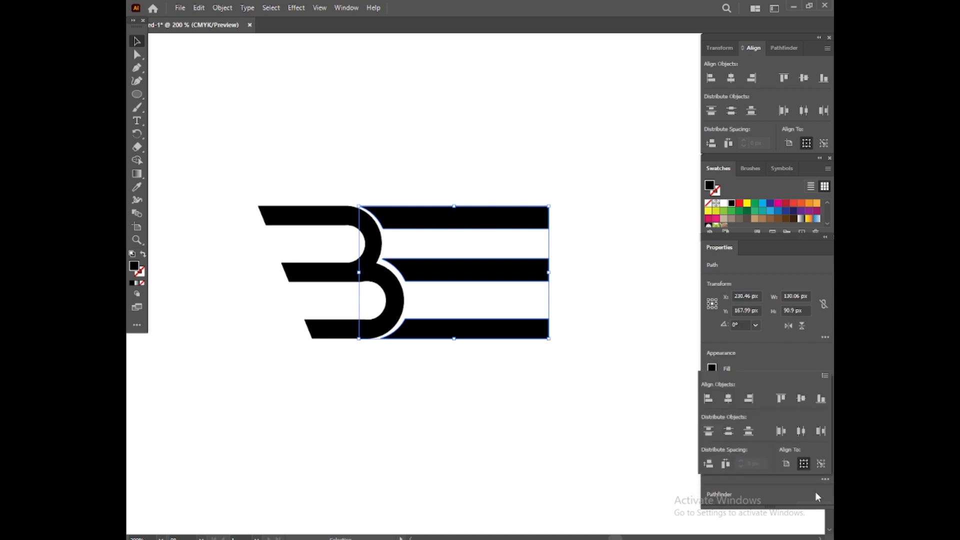
pyautogui.click(729, 431)
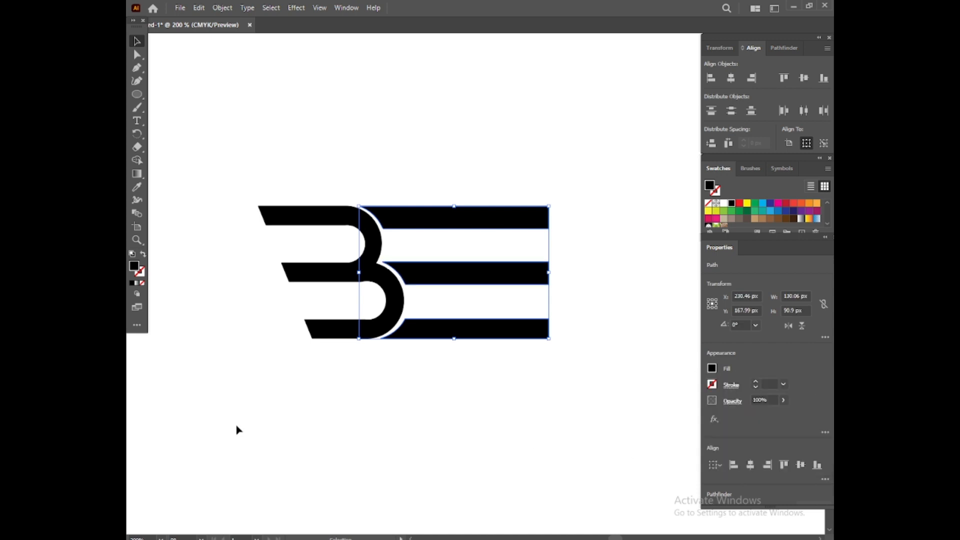
pyautogui.moveTo(548, 272)
pyautogui.mouseDown()
pyautogui.moveTo(531, 274)
pyautogui.moveTo(560, 273)
pyautogui.moveTo(550, 273)
pyautogui.mouseUp()
# Step: Draw a rectangle about 78 by 199 px, place it over the bars' right ends and tilt it about 1°
pyautogui.moveTo(137, 94); pyautogui.dragTo(183, 95)
pyautogui.moveTo(488, 136); pyautogui.dragTo(603, 426)
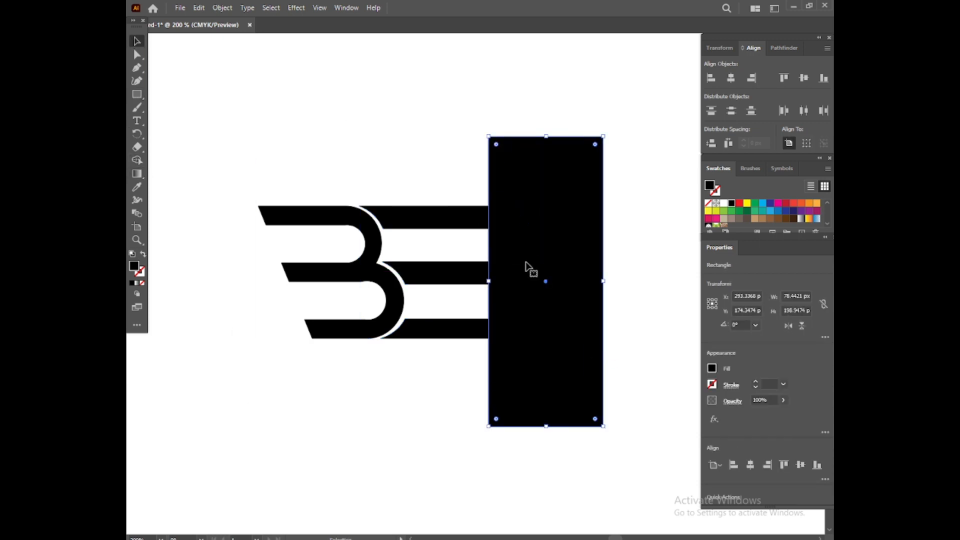
pyautogui.moveTo(524, 262); pyautogui.dragTo(502, 257)
pyautogui.moveTo(568, 426); pyautogui.dragTo(526, 440)
pyautogui.moveTo(525, 361); pyautogui.dragTo(521, 364)
pyautogui.moveTo(530, 443); pyautogui.dragTo(566, 430)
pyautogui.click(515, 319)
# Step: Trim the bars' right ends along the tilted rectangle with the Shape Builder and delete the rectangle
pyautogui.moveTo(208, 125); pyautogui.dragTo(500, 305)
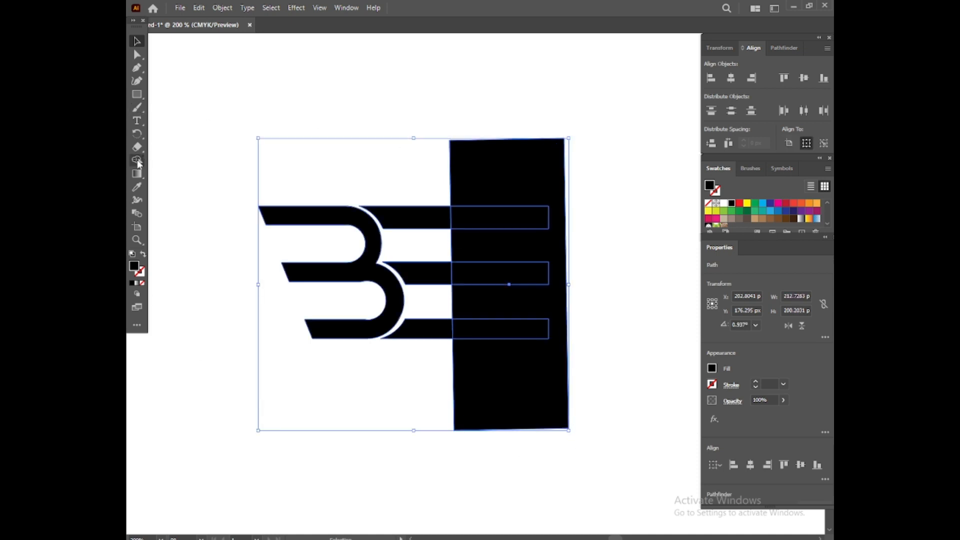
pyautogui.hotkey('shift', 'm')
pyautogui.press('v')
pyautogui.click(497, 262)
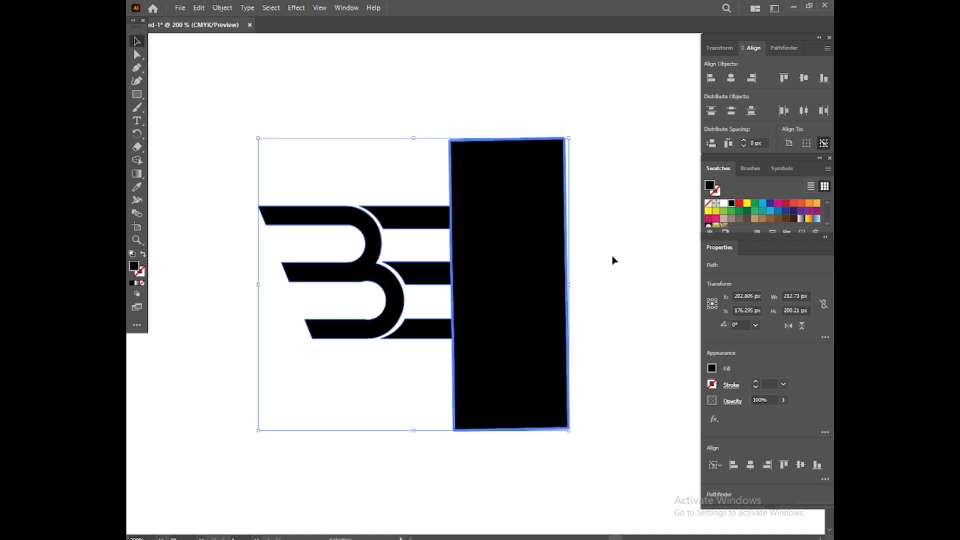
pyautogui.click(529, 253)
pyautogui.press('Delete')
# Step: Move the whole logo up and slightly right on the artboard
pyautogui.moveTo(228, 162); pyautogui.dragTo(409, 259)
pyautogui.click(156, 179)
# Step: Shift the anchor point at the upper inner edge of the B shape's lower bowl right and slightly up with the Curvature tool
pyautogui.click(137, 81)
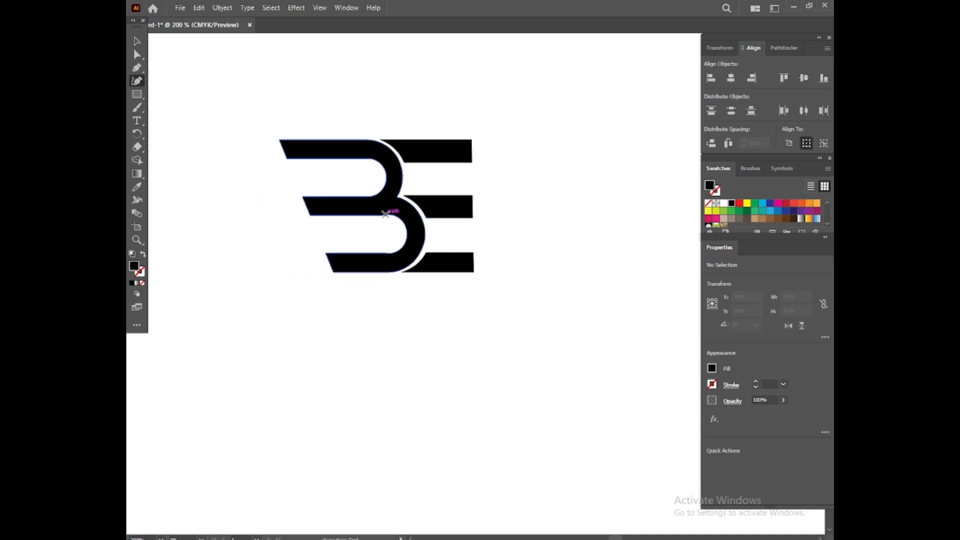
pyautogui.click(393, 211)
pyautogui.click(137, 240)
pyautogui.moveTo(391, 228); pyautogui.dragTo(387, 310)
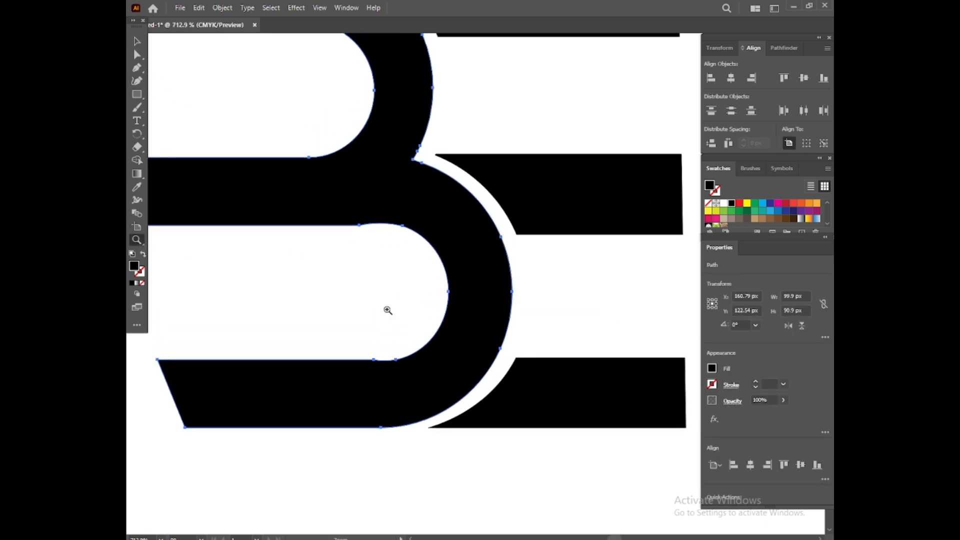
pyautogui.click(138, 82)
pyautogui.moveTo(360, 225)
pyautogui.mouseDown()
pyautogui.moveTo(343, 222)
pyautogui.moveTo(372, 220)
pyautogui.mouseUp()
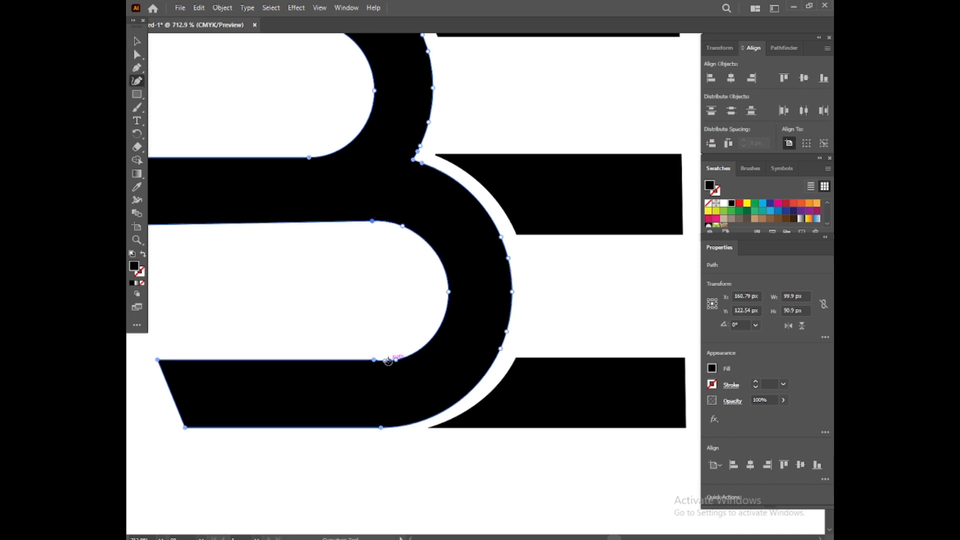
# Step: Reshape the lower inner curve of the B shape's lower bowl by adding and repositioning curvature points
pyautogui.moveTo(396, 360)
pyautogui.mouseDown()
pyautogui.moveTo(422, 352)
pyautogui.moveTo(396, 359)
pyautogui.mouseUp()
pyautogui.click(409, 356)
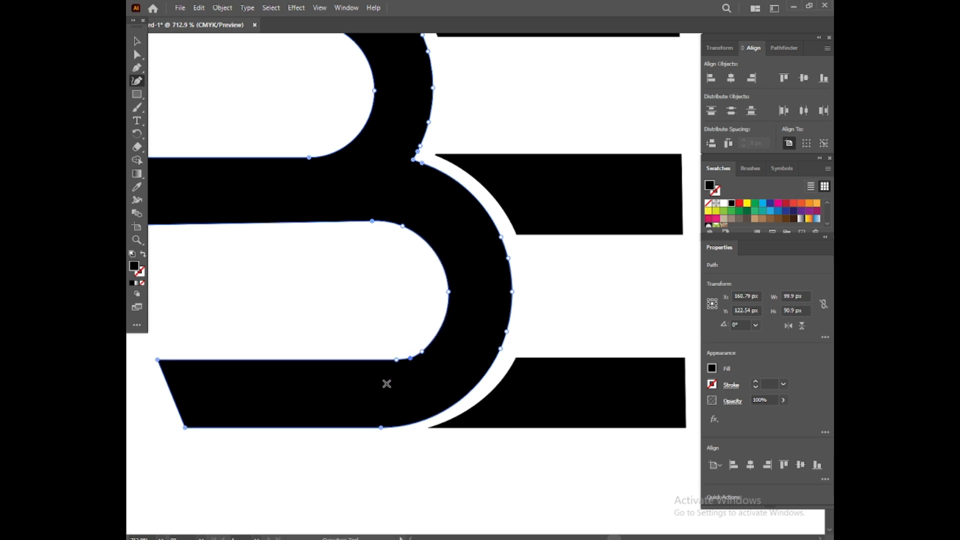
pyautogui.click(439, 338)
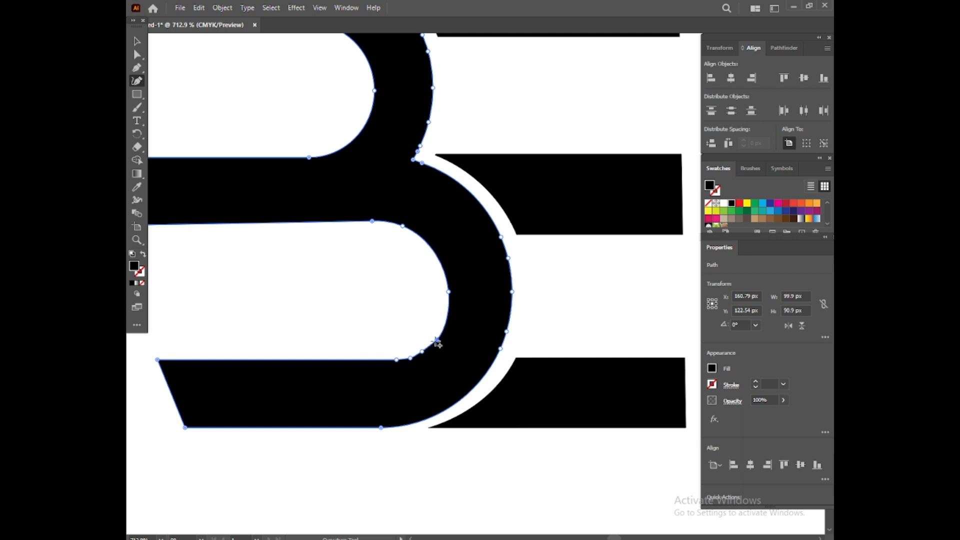
pyautogui.moveTo(434, 343); pyautogui.dragTo(447, 324)
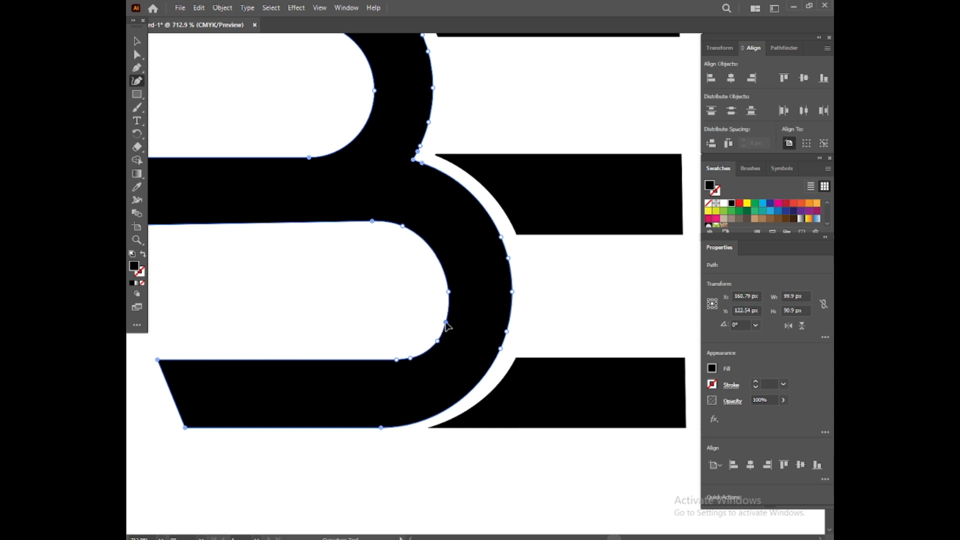
# Step: Try to refine the inner curve of the B's lower bowl by deleting an anchor and adding and shifting curvature points
pyautogui.click(397, 360)
pyautogui.press('Delete')
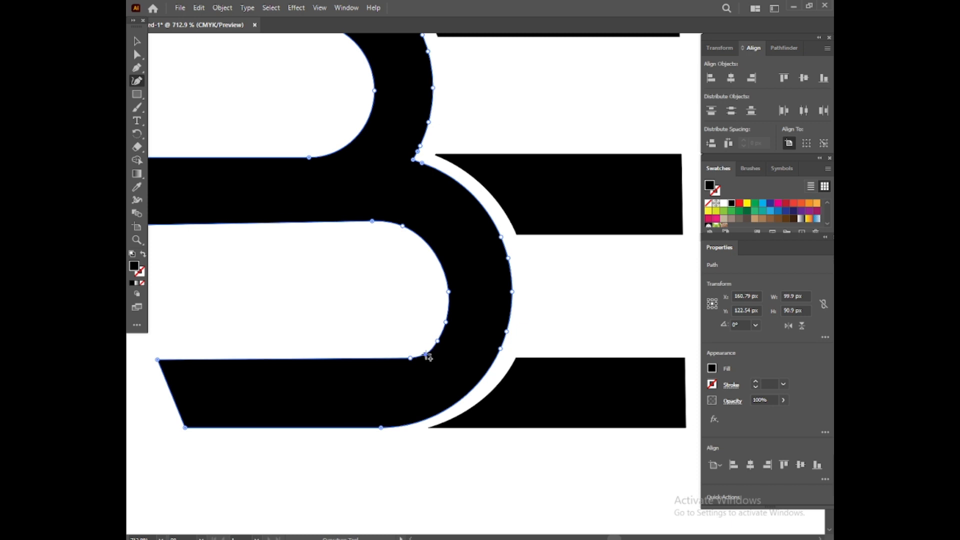
pyautogui.click(428, 353)
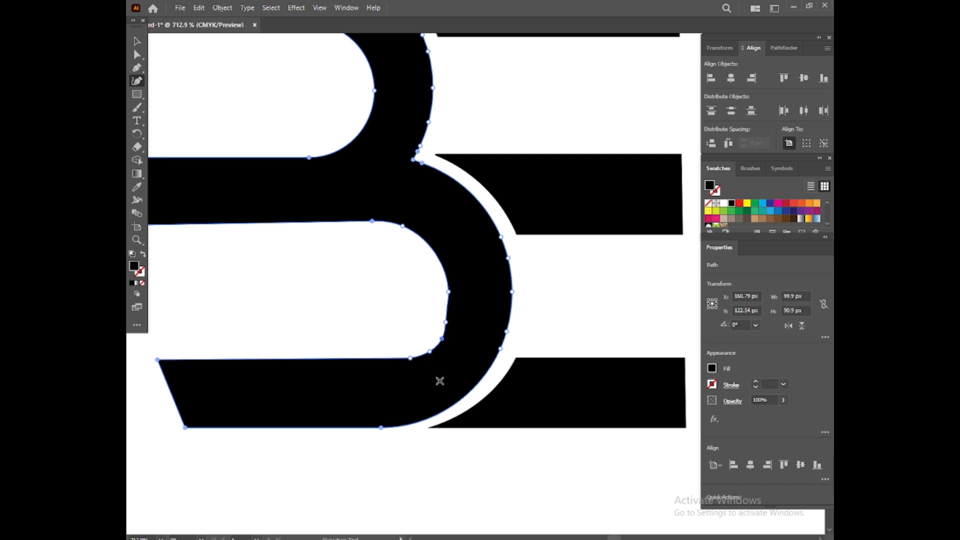
pyautogui.moveTo(446, 322); pyautogui.dragTo(450, 314)
pyautogui.click(440, 256)
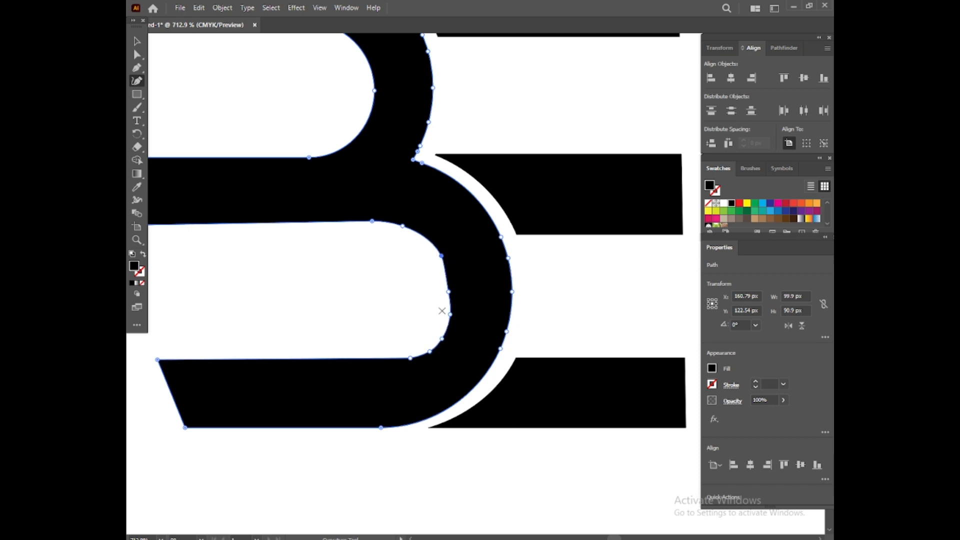
# Step: Undo the recent curvature-point edits on the inner curve of the B's lower bowl
pyautogui.hotkey('ctrl', 'z')
pyautogui.hotkey('ctrl', 'z')
pyautogui.hotkey('ctrl', 'z')
pyautogui.hotkey('ctrl', 'z')
pyautogui.hotkey('ctrl', 'z')
pyautogui.hotkey('ctrl', 'z')
pyautogui.hotkey('ctrl', 'z')
pyautogui.hotkey('ctrl', 'z')
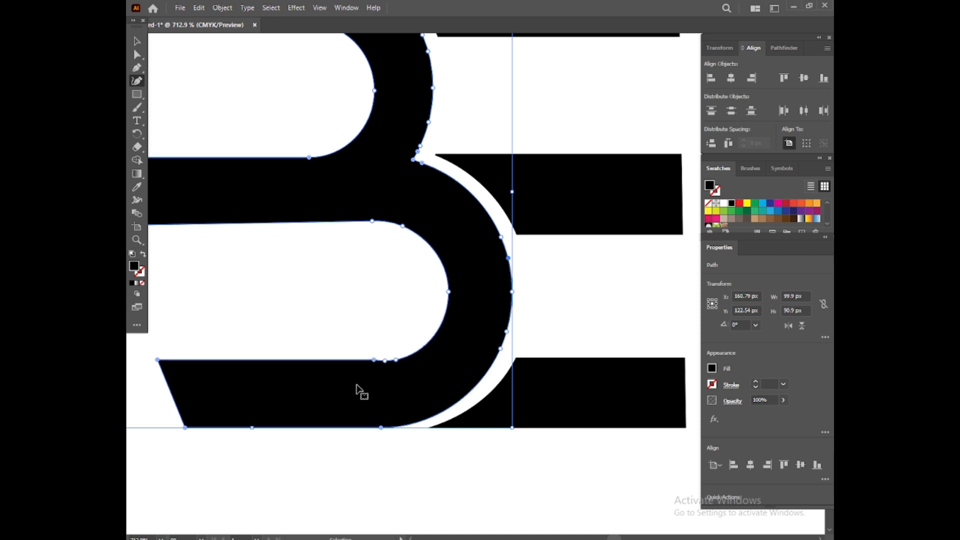
pyautogui.hotkey('ctrl', 'z')
# Step: Delete the extra anchor on the lower bowl's lower inner edge and shift the upper bowl's top inner anchor slightly right
pyautogui.click(384, 360)
pyautogui.press('Delete')
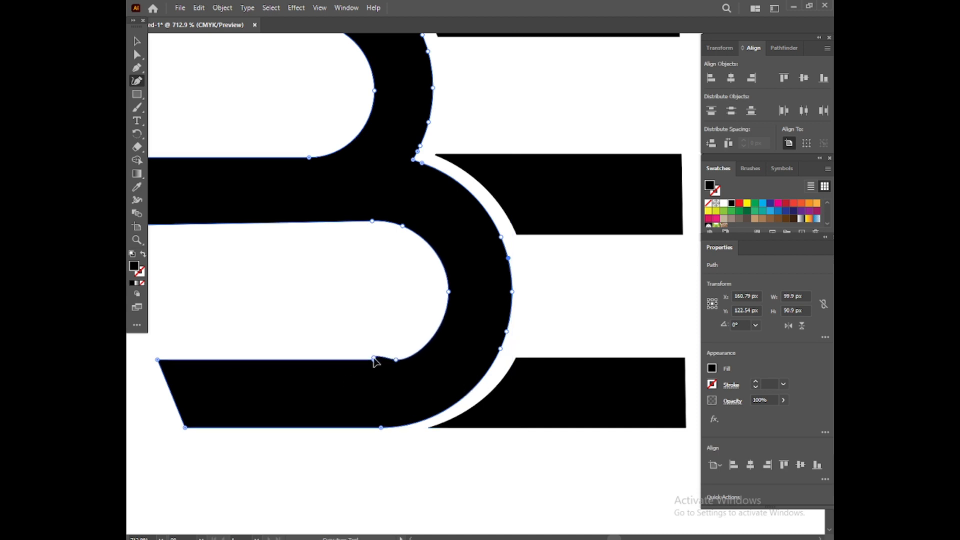
pyautogui.scroll(2, 244, 177)
pyautogui.click(137, 43)
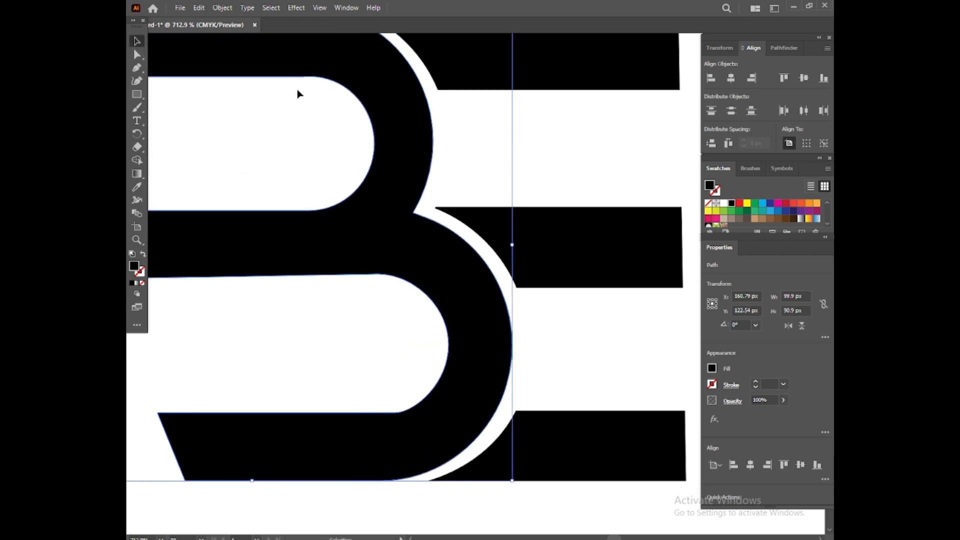
pyautogui.click(143, 79)
pyautogui.moveTo(302, 77); pyautogui.dragTo(316, 77)
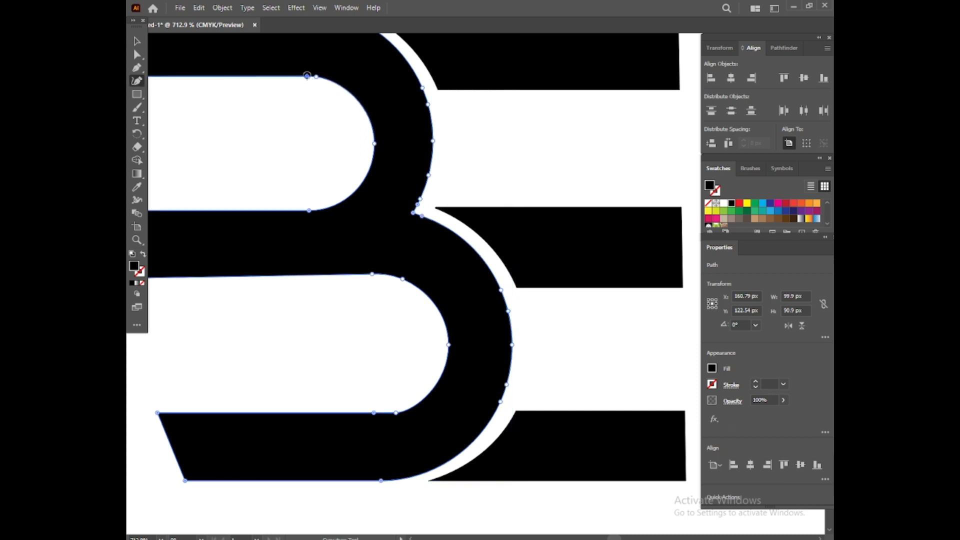
pyautogui.press('v')
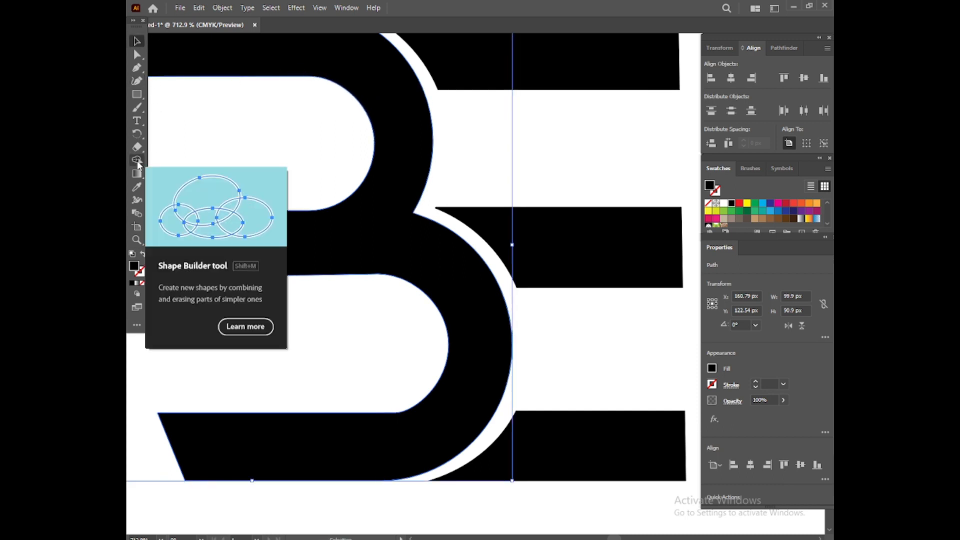
# Step: Select the whole logo and move it up and left on the artboard
pyautogui.click(136, 240)
pyautogui.keyDown('alt'); pyautogui.click(326, 308); pyautogui.keyUp('alt')
pyautogui.keyDown('alt'); pyautogui.click(327, 306); pyautogui.keyUp('alt')
pyautogui.keyDown('alt'); pyautogui.click(327, 306); pyautogui.keyUp('alt')
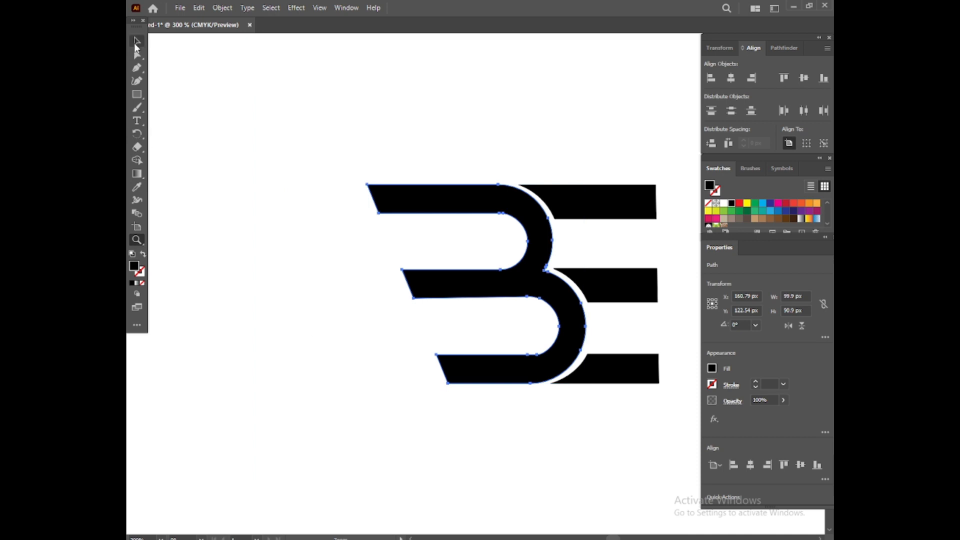
pyautogui.click(138, 43)
pyautogui.hotkey('ctrl', 'a')
pyautogui.moveTo(629, 373); pyautogui.dragTo(519, 320)
# Step: Try a CMYK Red fill on the whole logo and return the fill to Black
pyautogui.click(414, 323)
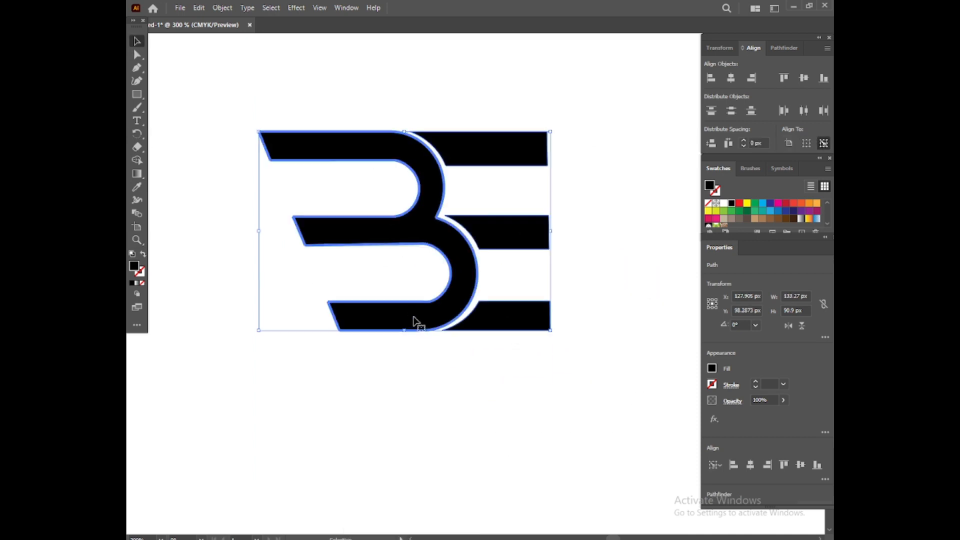
pyautogui.click(712, 369)
pyautogui.click(605, 455)
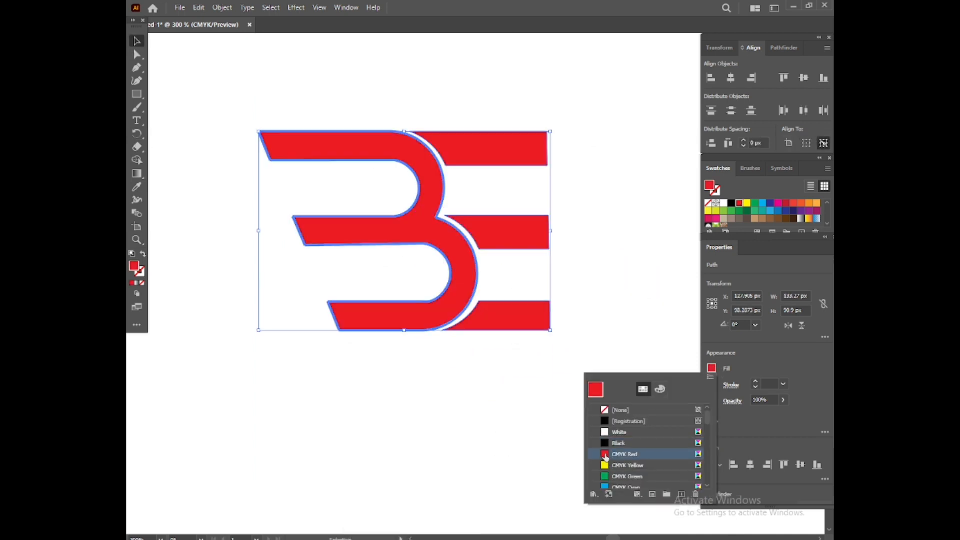
pyautogui.click(606, 444)
# Step: Fill only the B shape with a bright pinkish red chosen in the Color Picker
pyautogui.click(392, 328)
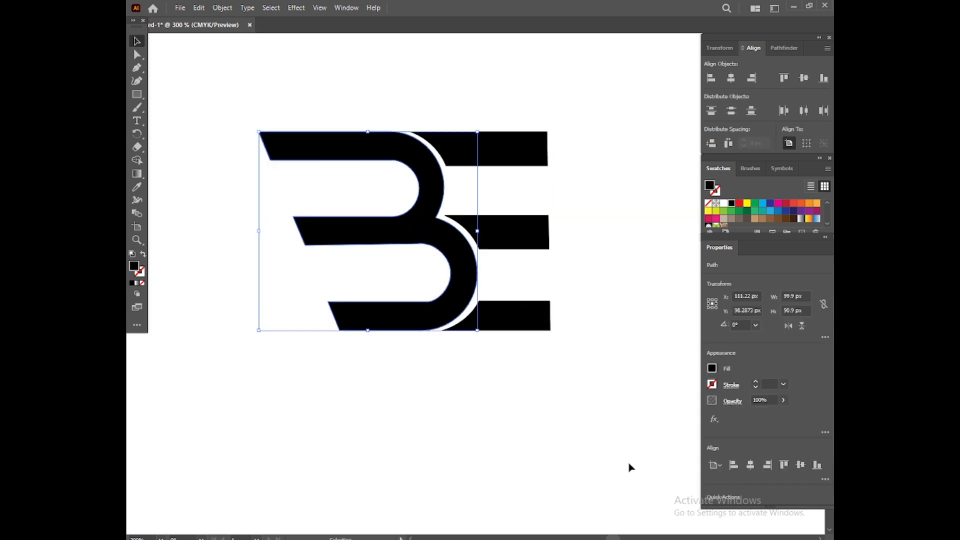
pyautogui.click(138, 284)
pyautogui.doubleClick(134, 266)
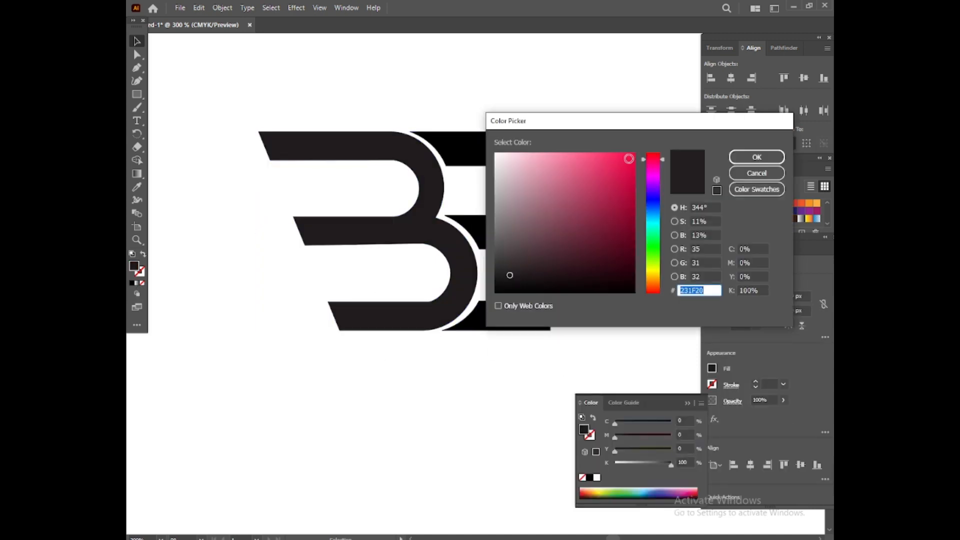
pyautogui.click(622, 156)
pyautogui.click(755, 157)
pyautogui.click(688, 402)
# Step: Select the whole logo and scale it down to about 48.8 by 33.3 px
pyautogui.click(186, 79)
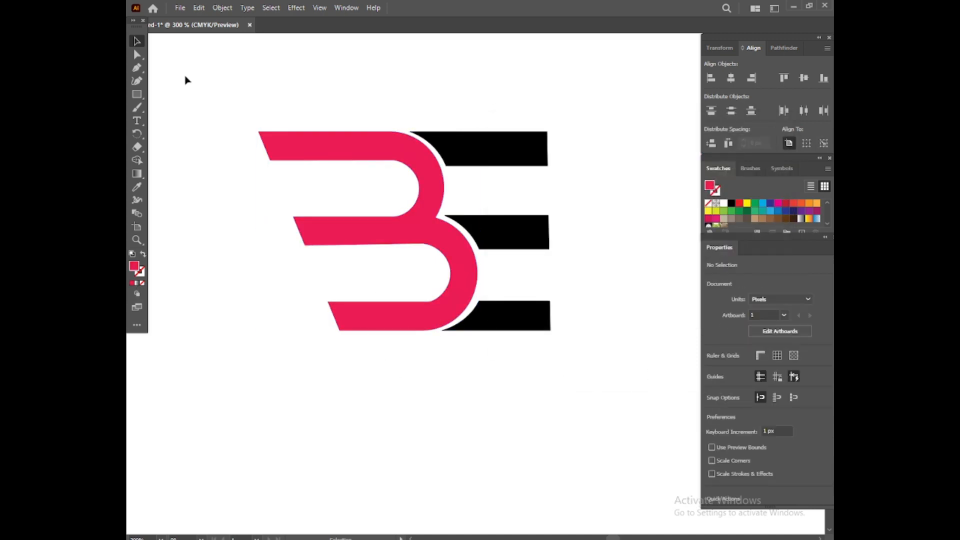
pyautogui.moveTo(186, 79); pyautogui.dragTo(395, 215)
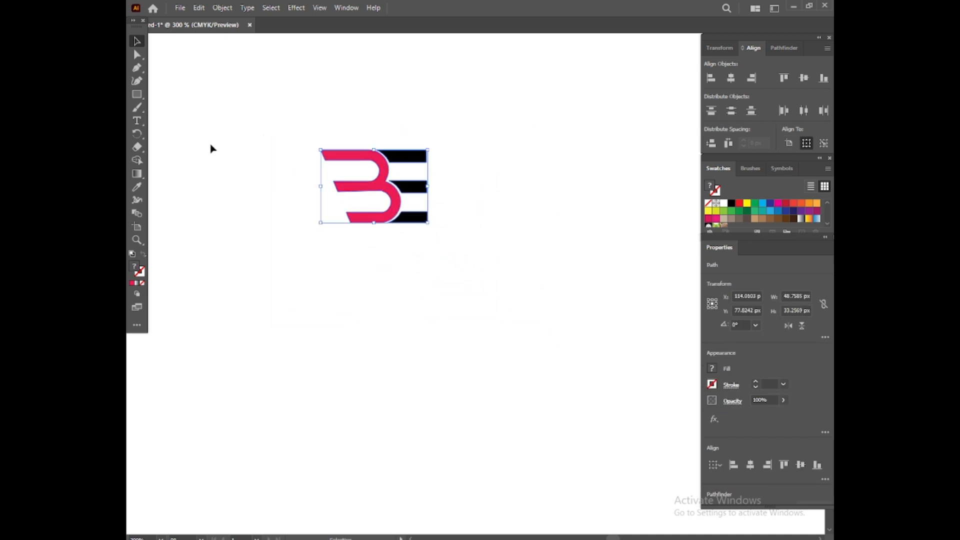
# Step: Add the text AWARE below the logo with the Type tool
pyautogui.click(137, 121)
pyautogui.click(336, 281)
pyautogui.press('BackSpace')
pyautogui.write('AWA')
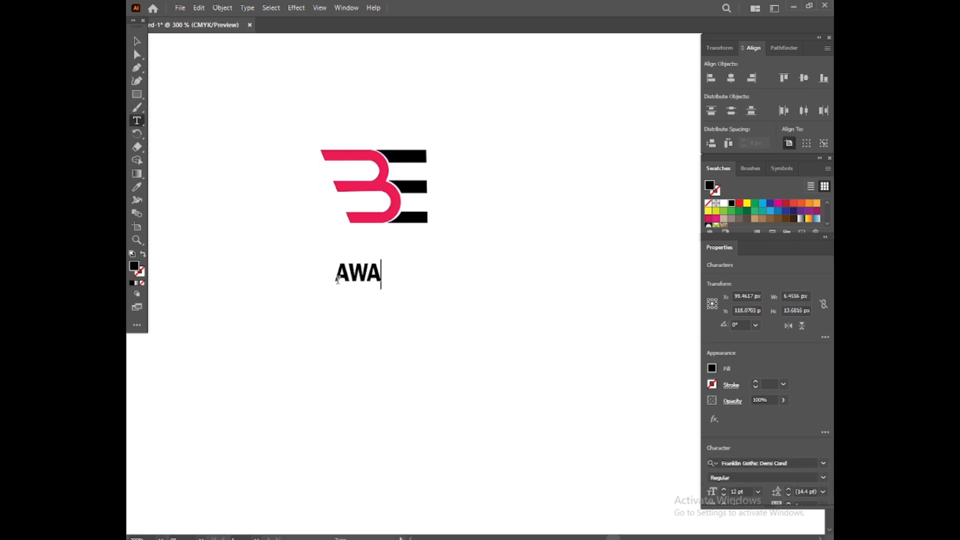
pyautogui.write('RE')
# Step: Flatten the AWARE text to about 10 px high and fit it directly beneath the logo, ending at the bars' right edge
pyautogui.click(137, 41)
pyautogui.moveTo(371, 289); pyautogui.dragTo(376, 282)
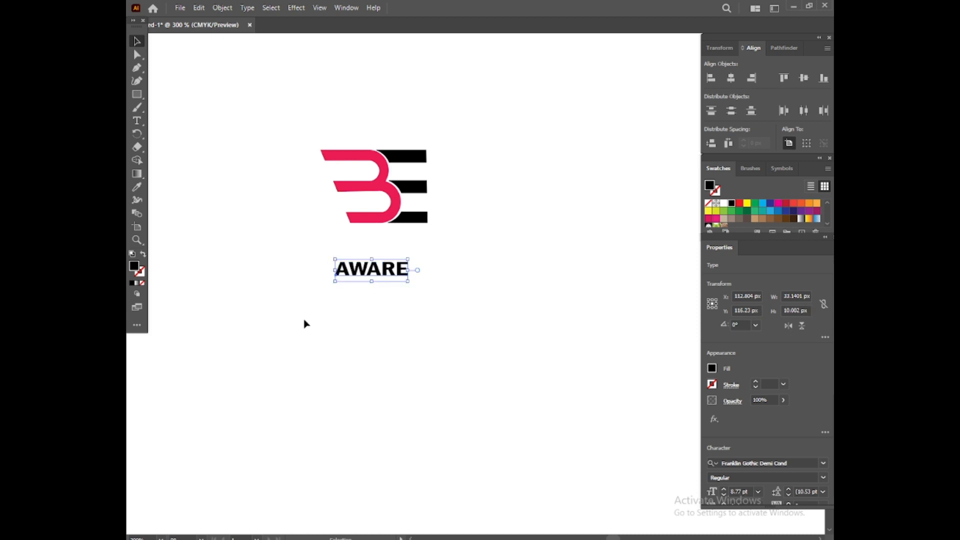
pyautogui.moveTo(372, 280); pyautogui.dragTo(392, 243)
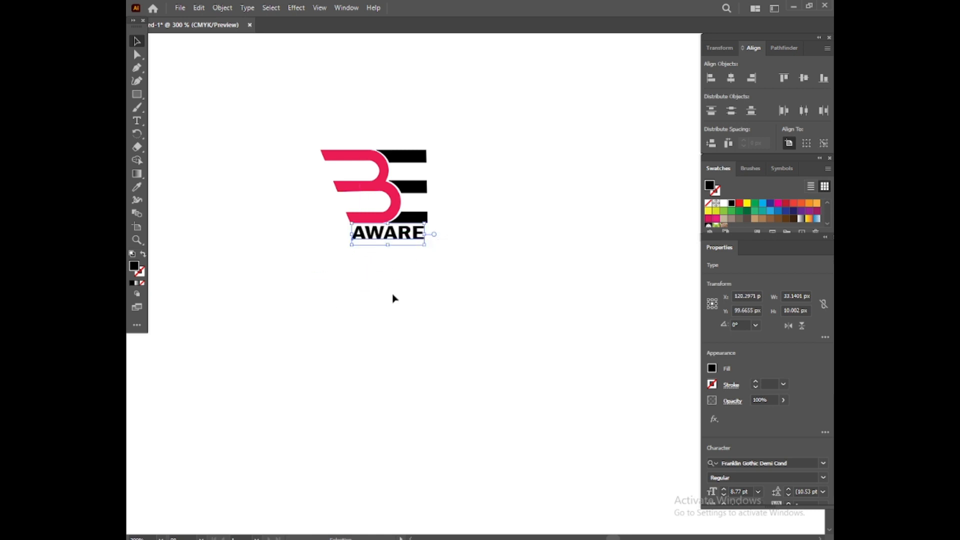
pyautogui.click(394, 298)
pyautogui.click(419, 240)
pyautogui.click(365, 279)
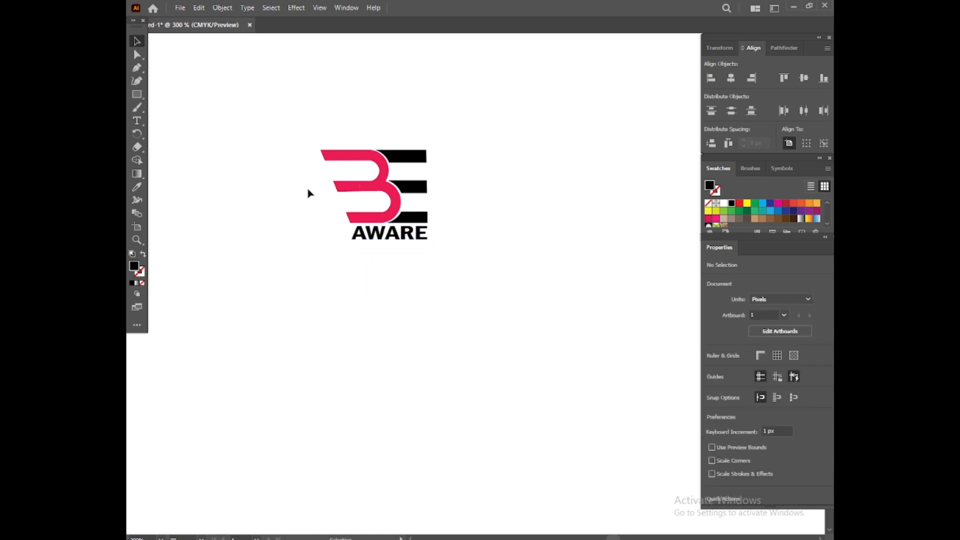
# Step: Start a Drop Shadow effect on the whole logo and text with X and Y offsets of 4 px
pyautogui.moveTo(302, 143); pyautogui.dragTo(321, 150)
pyautogui.click(413, 251)
pyautogui.moveTo(281, 121); pyautogui.dragTo(465, 317)
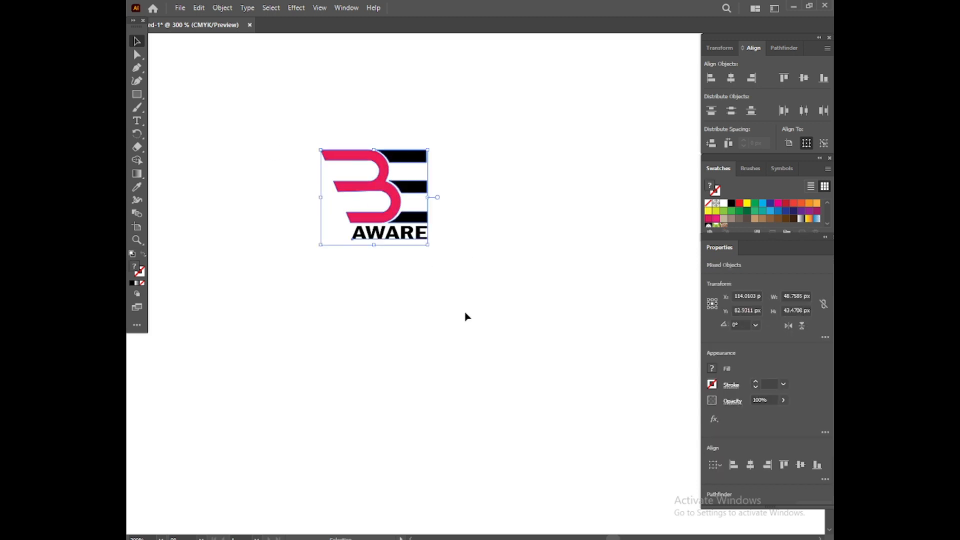
pyautogui.click(296, 8)
pyautogui.click(480, 134)
pyautogui.click(172, 392)
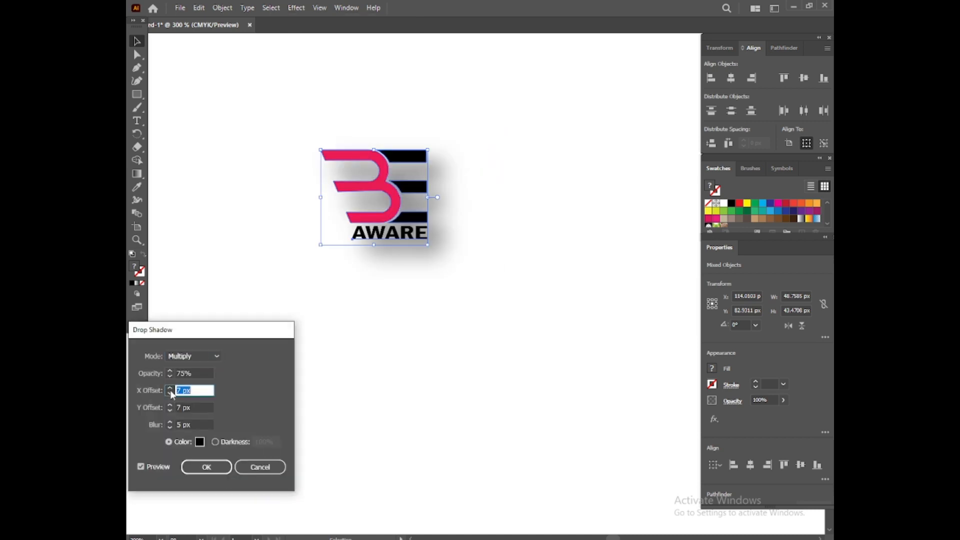
pyautogui.click(170, 410)
pyautogui.click(169, 410)
pyautogui.click(170, 411)
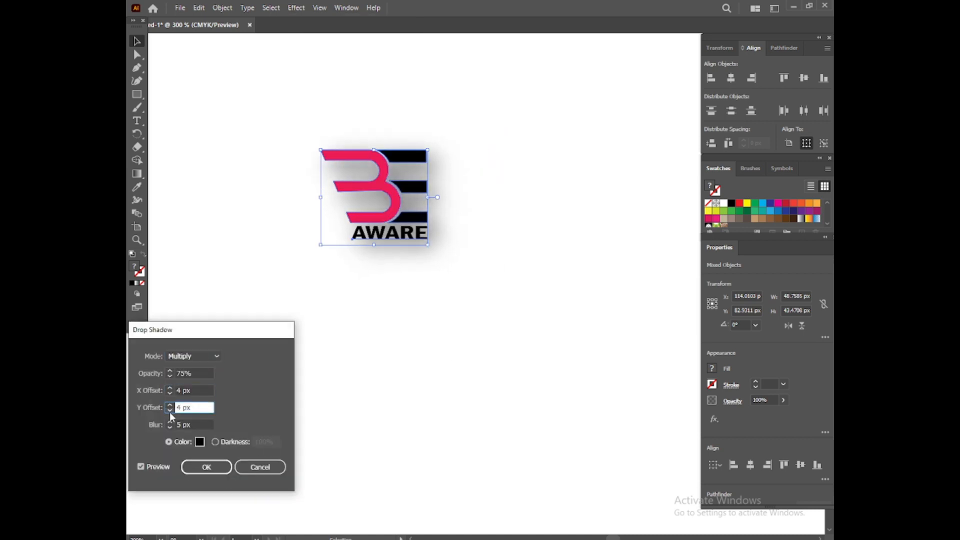
# Step: Set the shadow's blur to 3 px and opacity to 66%, and apply the effect
pyautogui.click(170, 427)
pyautogui.click(169, 427)
pyautogui.click(171, 376)
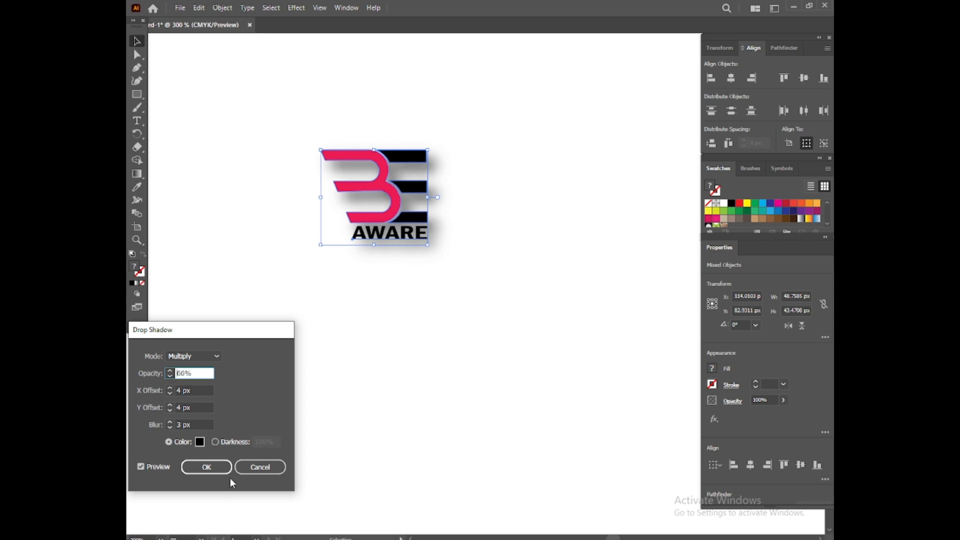
pyautogui.click(206, 466)
pyautogui.click(401, 404)
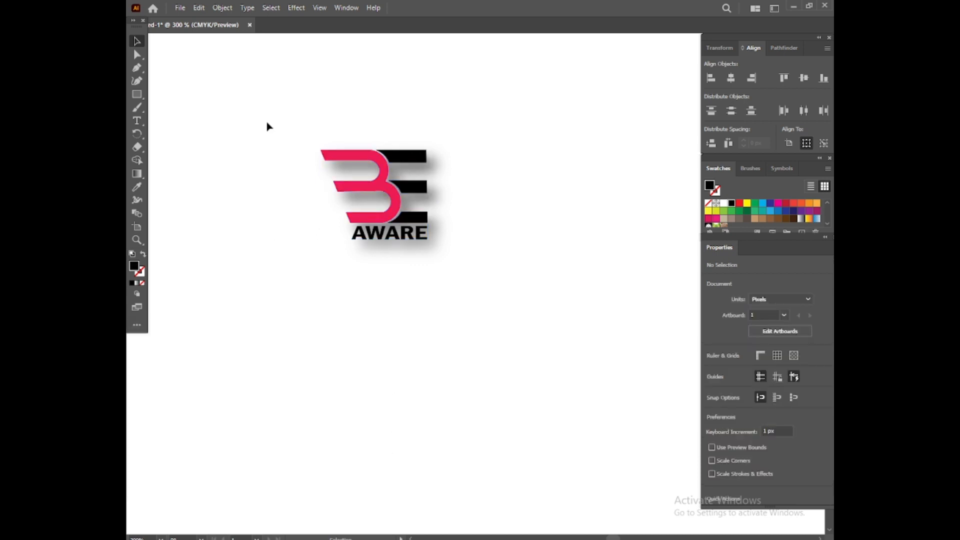
# Step: Draw a circle about 64 px in diameter below and left of the logo with the Ellipse tool
pyautogui.click(362, 238)
pyautogui.click(293, 237)
pyautogui.moveTo(258, 87); pyautogui.dragTo(456, 247)
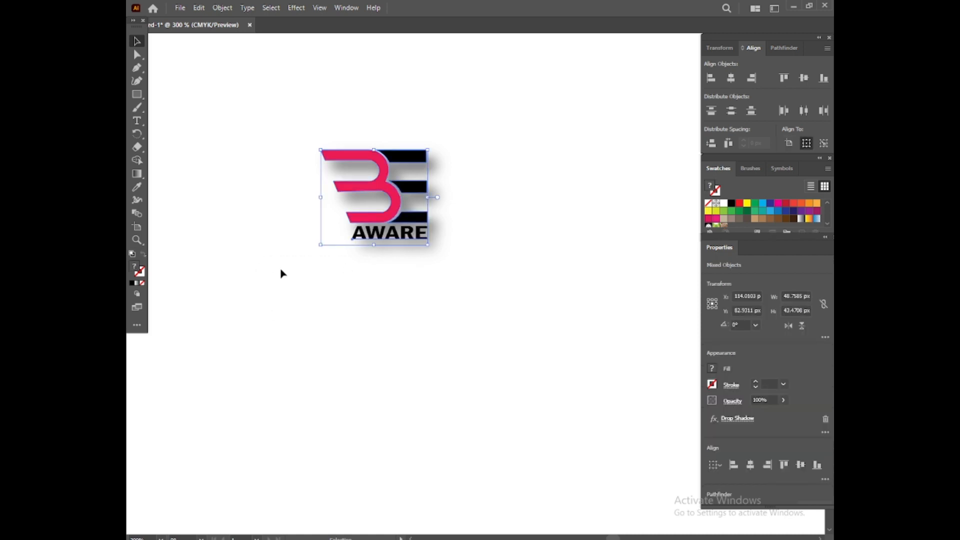
pyautogui.moveTo(134, 94); pyautogui.dragTo(170, 117)
pyautogui.moveTo(210, 258); pyautogui.dragTo(350, 398)
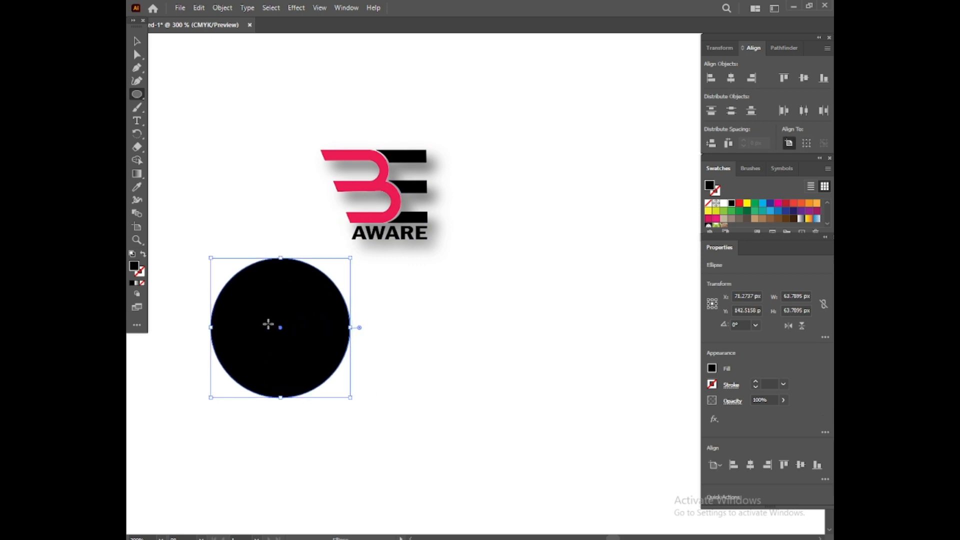
# Step: Remove the circle's fill and give it a 1 pt red stroke
pyautogui.click(138, 43)
pyautogui.click(142, 283)
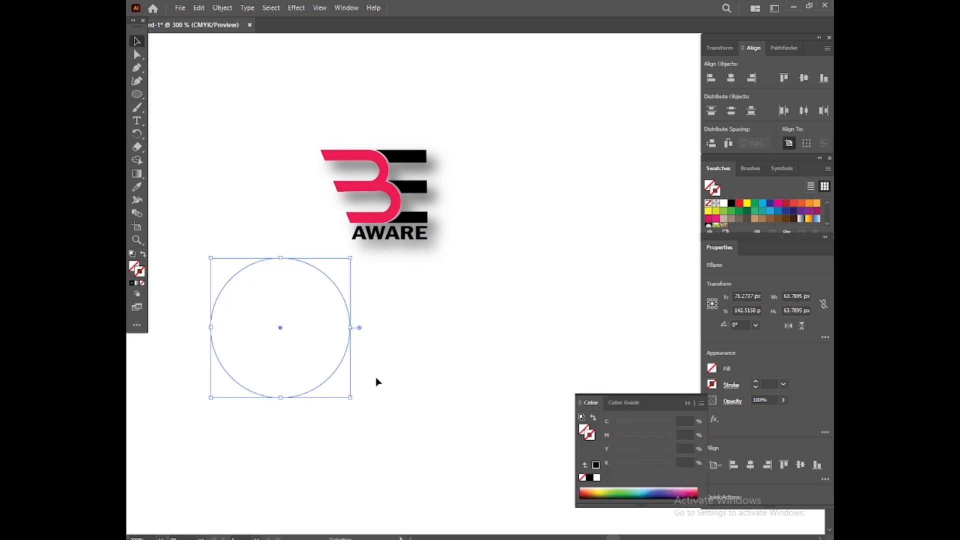
pyautogui.click(756, 382)
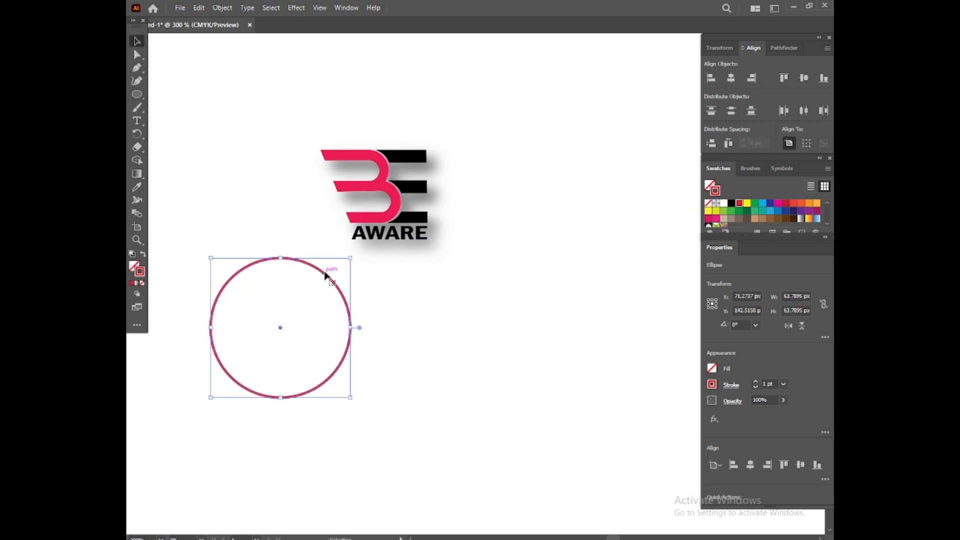
# Step: Move the circle over the logo and resize it to about 70.3 by 68.2 px so it encloses the logo and text
pyautogui.moveTo(325, 274); pyautogui.dragTo(427, 134)
pyautogui.moveTo(455, 260); pyautogui.dragTo(406, 265)
pyautogui.click(437, 220)
pyautogui.click(438, 219)
pyautogui.moveTo(310, 117); pyautogui.dragTo(304, 113)
pyautogui.moveTo(323, 237); pyautogui.dragTo(340, 244)
pyautogui.click(286, 314)
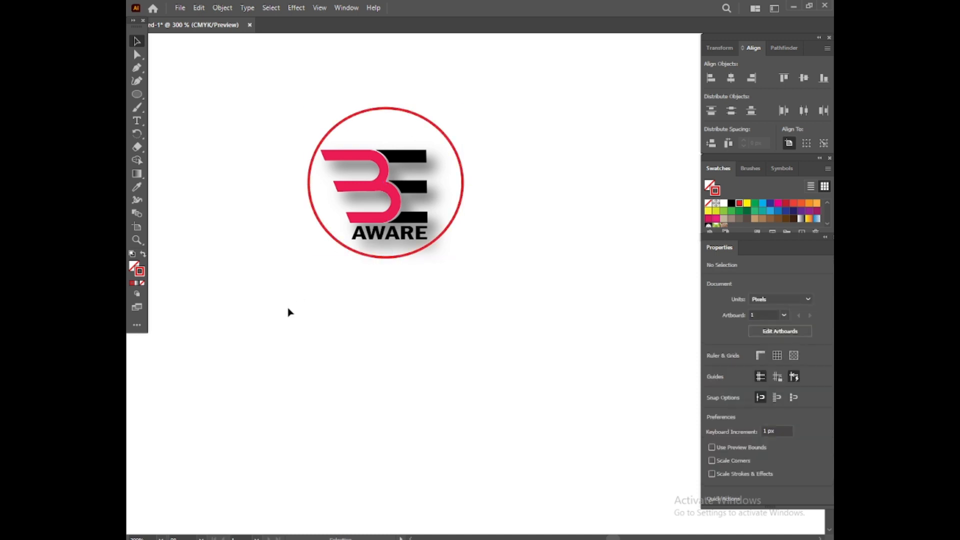
# Step: Try to add another Drop Shadow effect to the AWARE text
pyautogui.click(380, 233)
pyautogui.click(296, 8)
pyautogui.moveTo(350, 133)
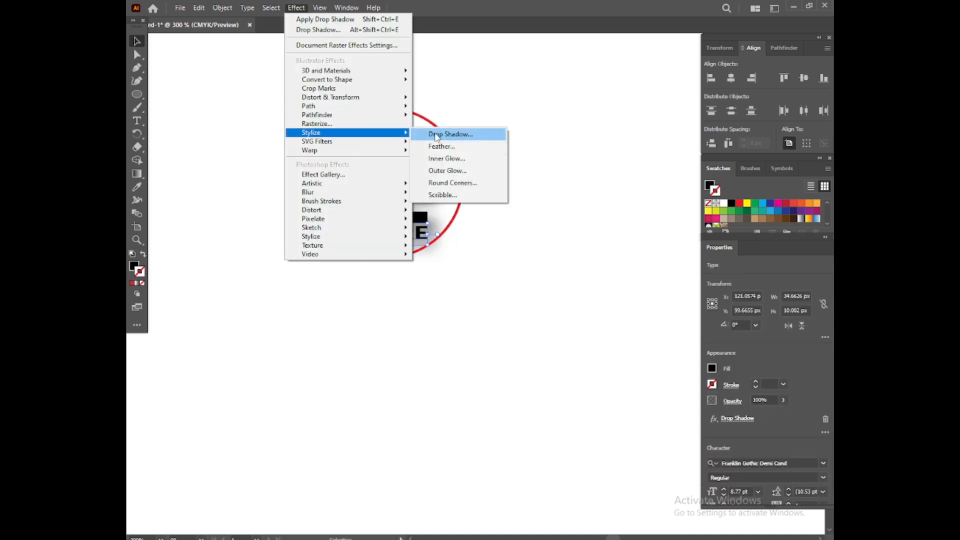
pyautogui.click(436, 134)
pyautogui.click(584, 298)
# Step: Apply a Drop Shadow to the red circle with 66% opacity, 4 px X and Y offsets and 3 px blur
pyautogui.click(330, 238)
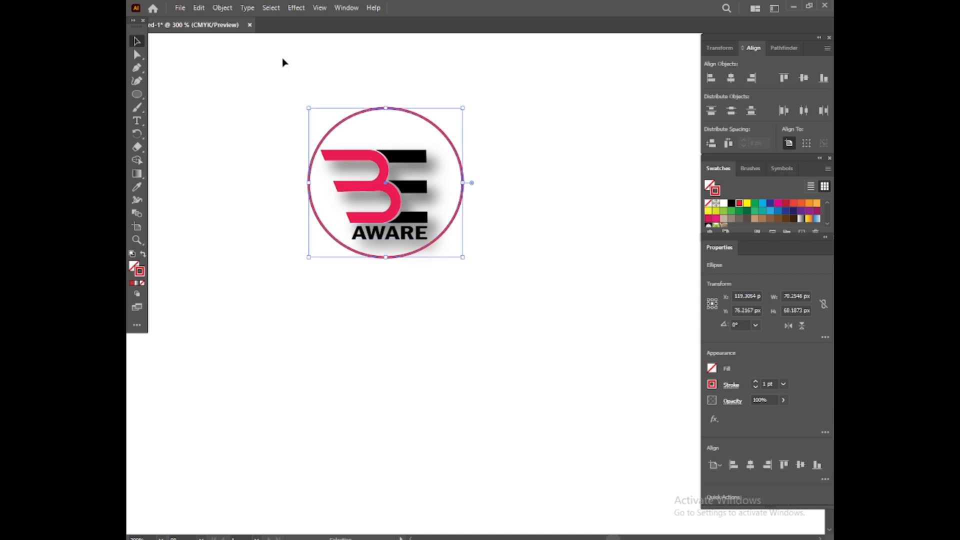
pyautogui.click(295, 7)
pyautogui.moveTo(350, 133)
pyautogui.click(436, 134)
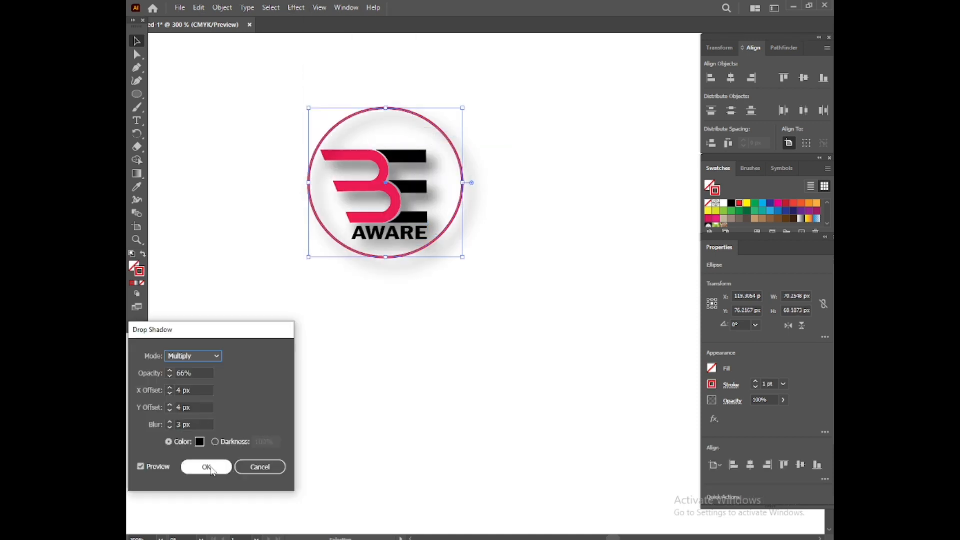
pyautogui.click(207, 467)
pyautogui.click(348, 453)
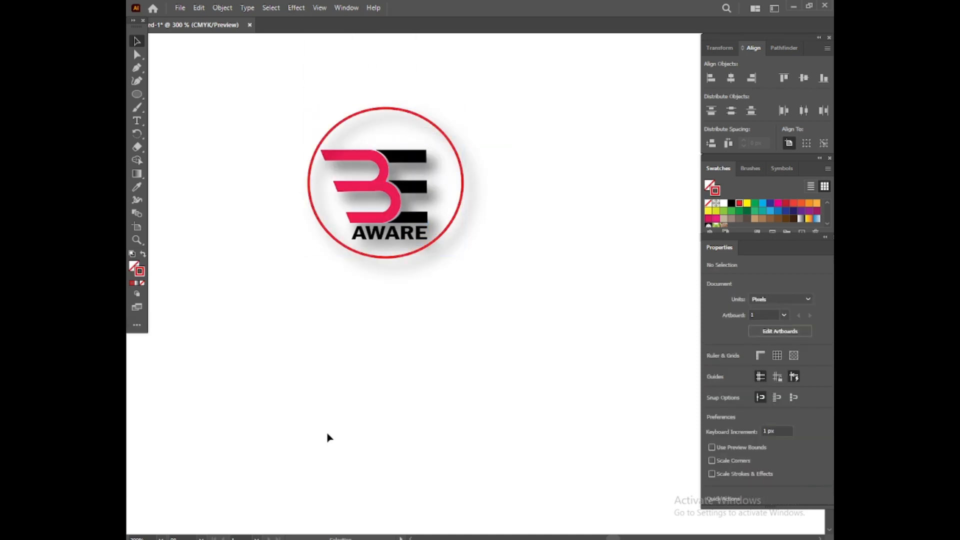
pyautogui.click(398, 260)
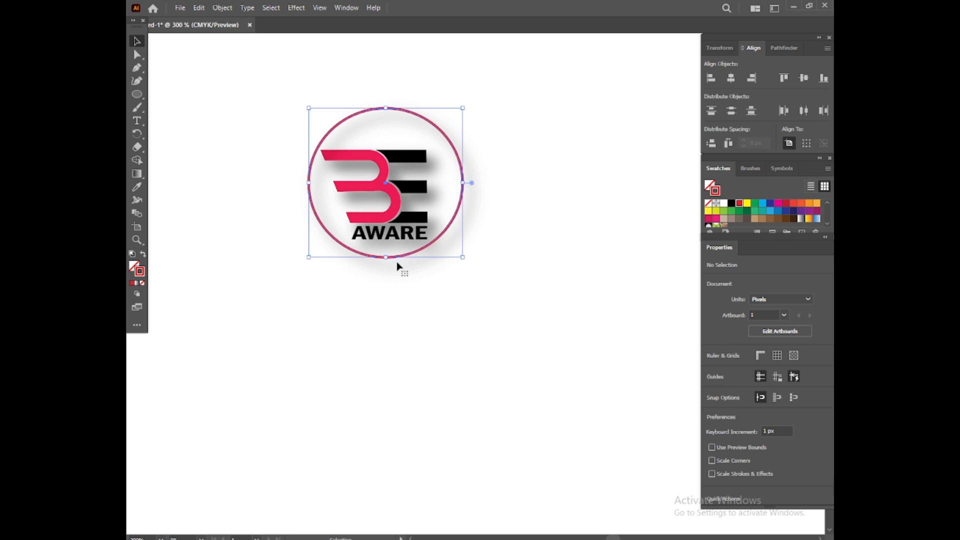
pyautogui.click(131, 287)
pyautogui.click(624, 362)
pyautogui.click(331, 236)
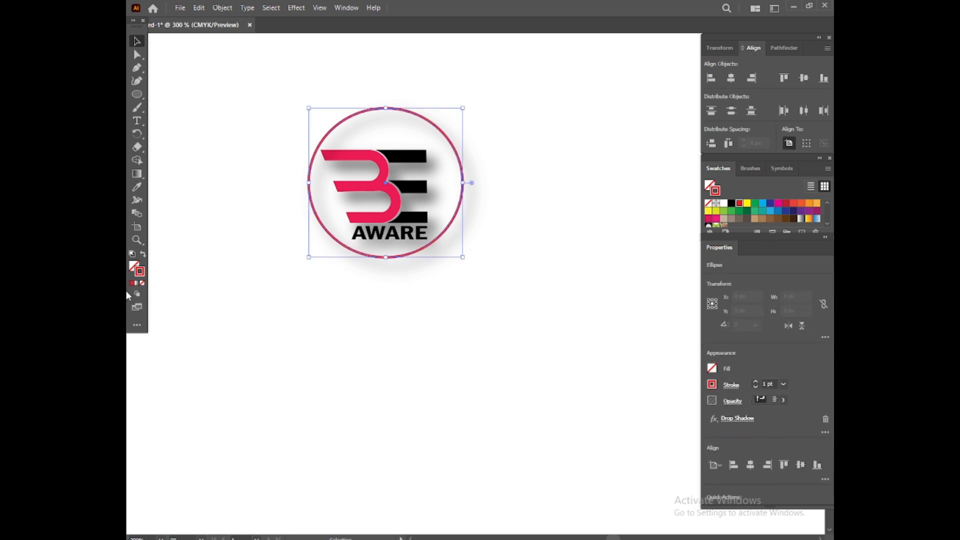
# Step: Recolour the circle's stroke from the colour spectrum, trying an orange tone and settling on a near-black
pyautogui.click(134, 286)
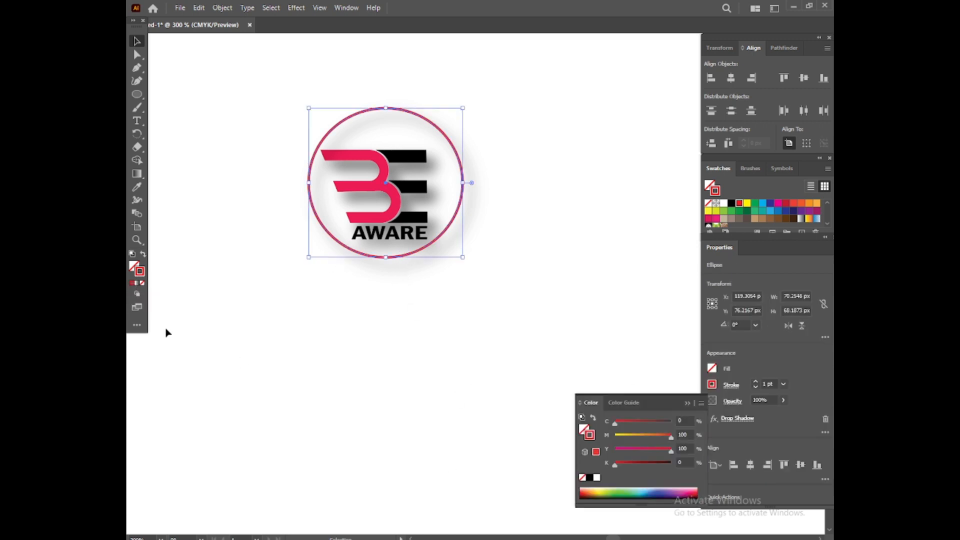
pyautogui.click(584, 493)
pyautogui.click(586, 492)
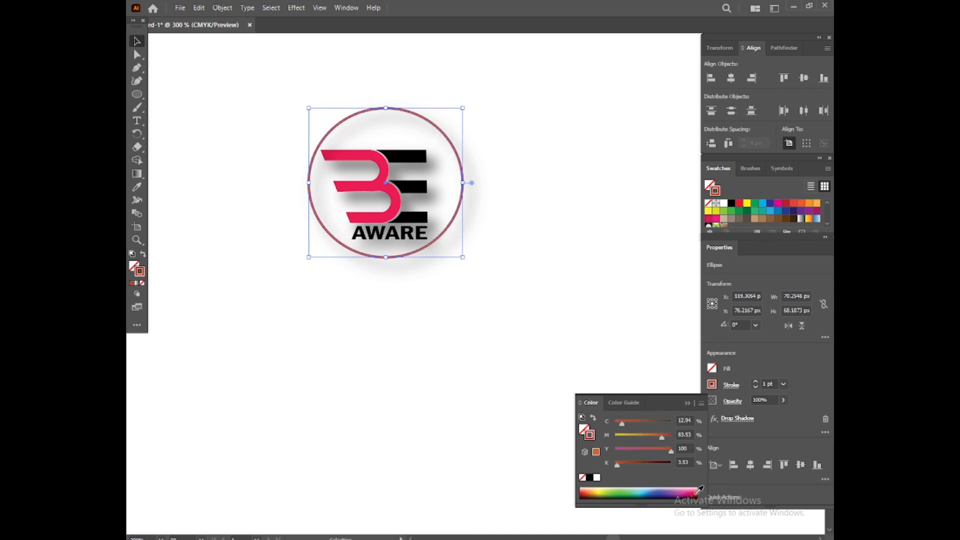
pyautogui.click(693, 493)
pyautogui.click(692, 495)
pyautogui.click(689, 498)
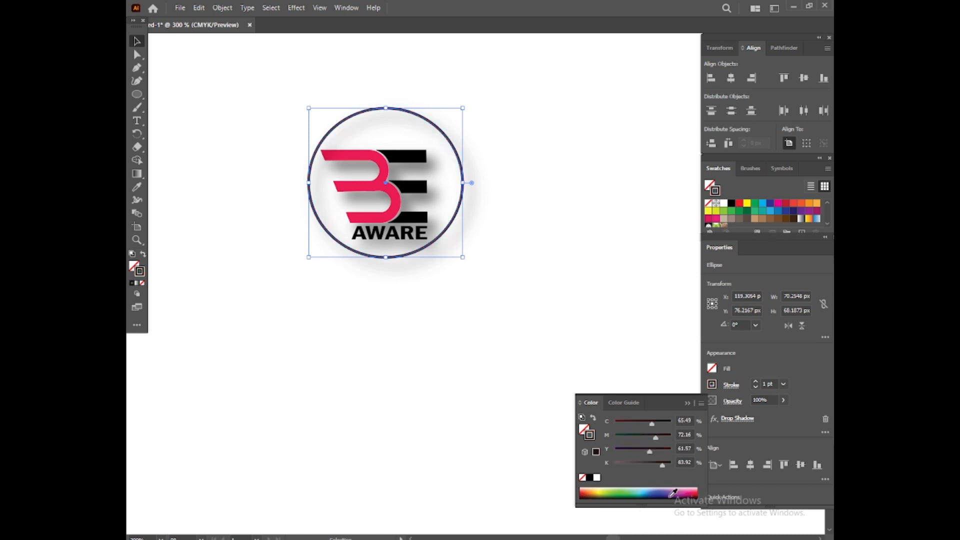
pyautogui.click(688, 404)
# Step: Try to copy the pinkish-red B's appearance onto the circle with the Eyedropper, and undo it
pyautogui.click(137, 187)
pyautogui.click(347, 186)
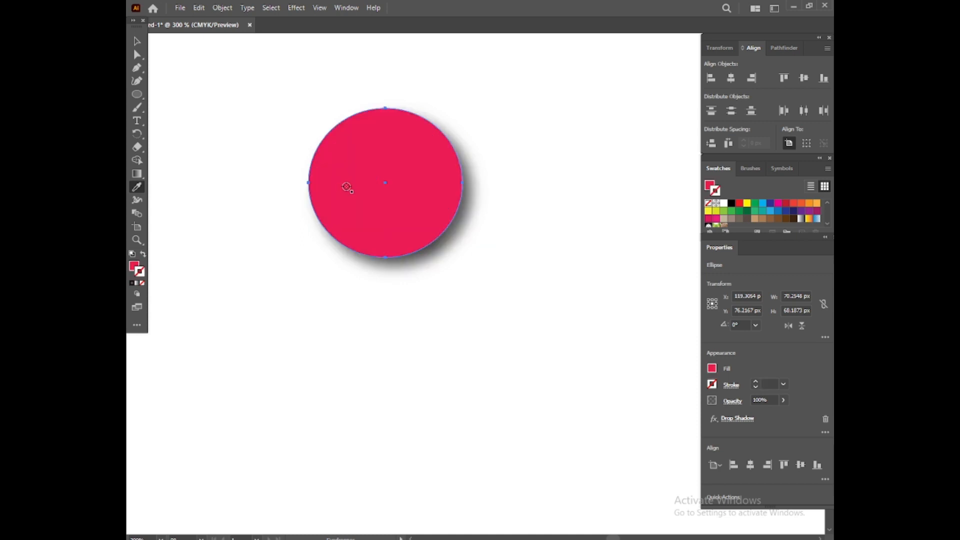
pyautogui.hotkey('ctrl', 'z')
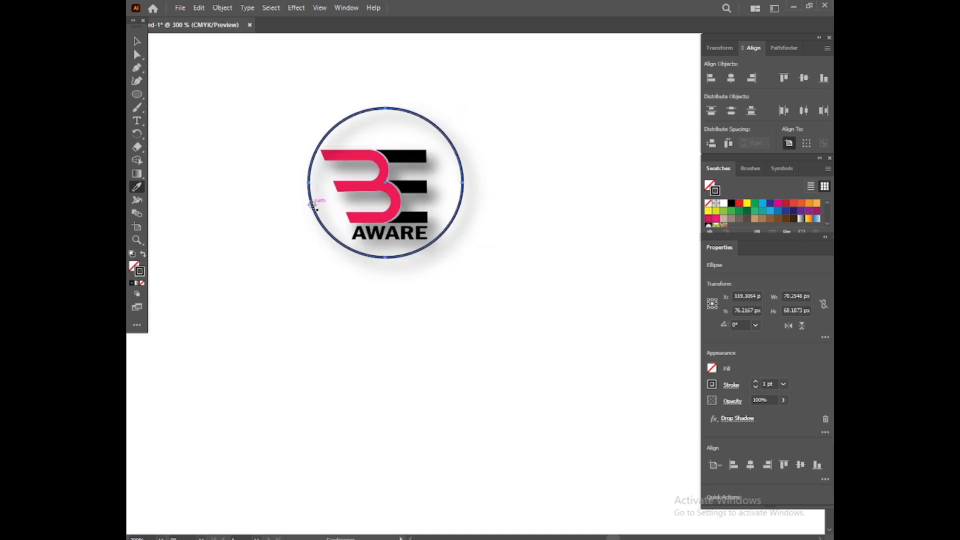
pyautogui.press('v')
pyautogui.click(307, 158)
pyautogui.click(344, 190)
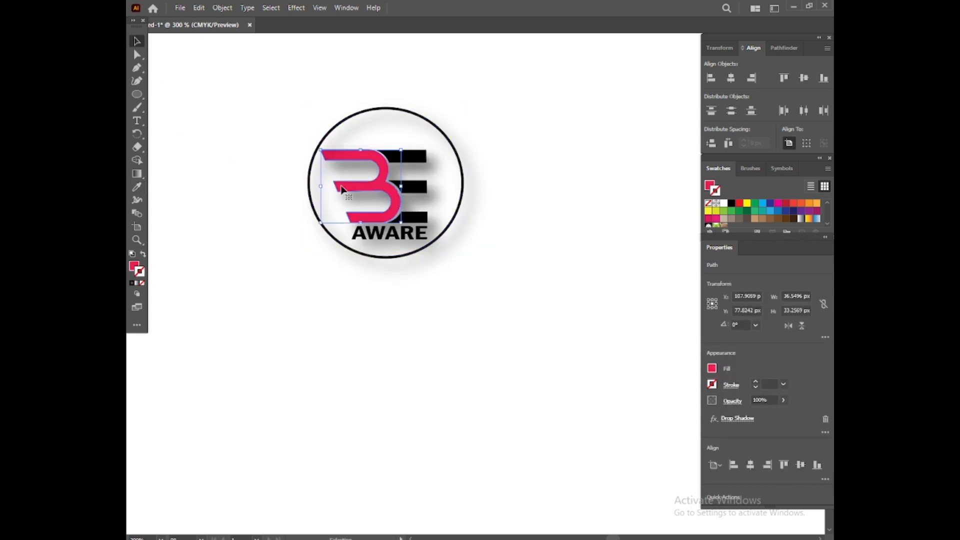
pyautogui.click(136, 187)
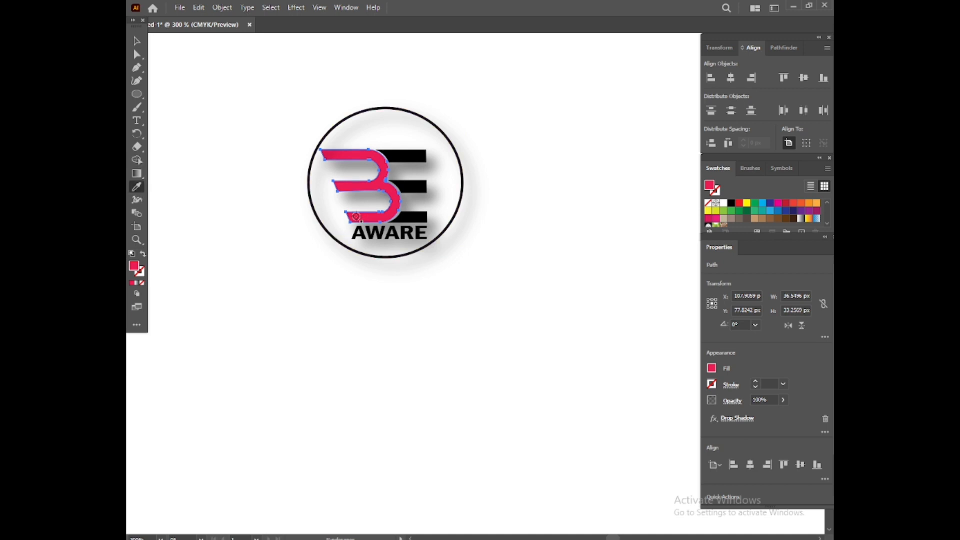
pyautogui.click(136, 42)
pyautogui.click(301, 260)
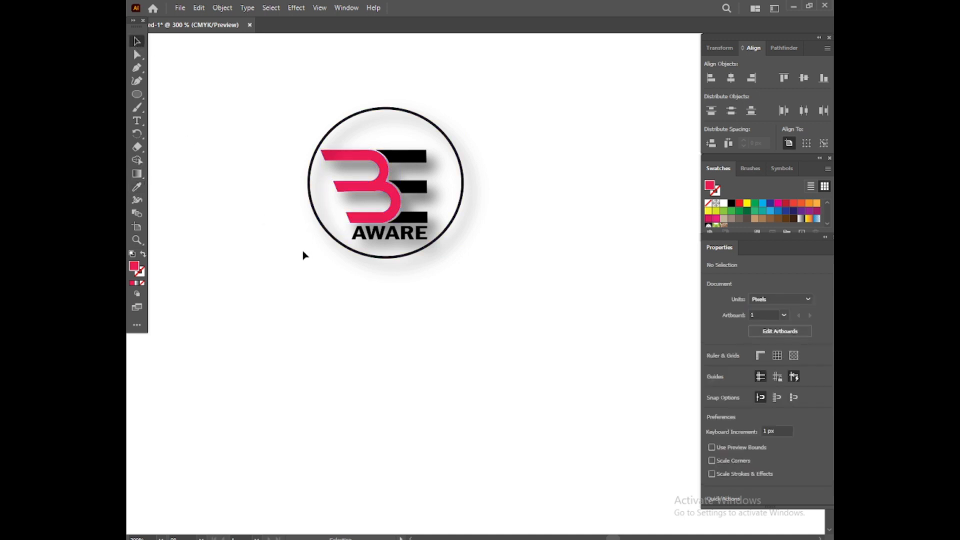
# Step: Select the circle and set its stroke to the red swatch after trying magenta
pyautogui.click(320, 223)
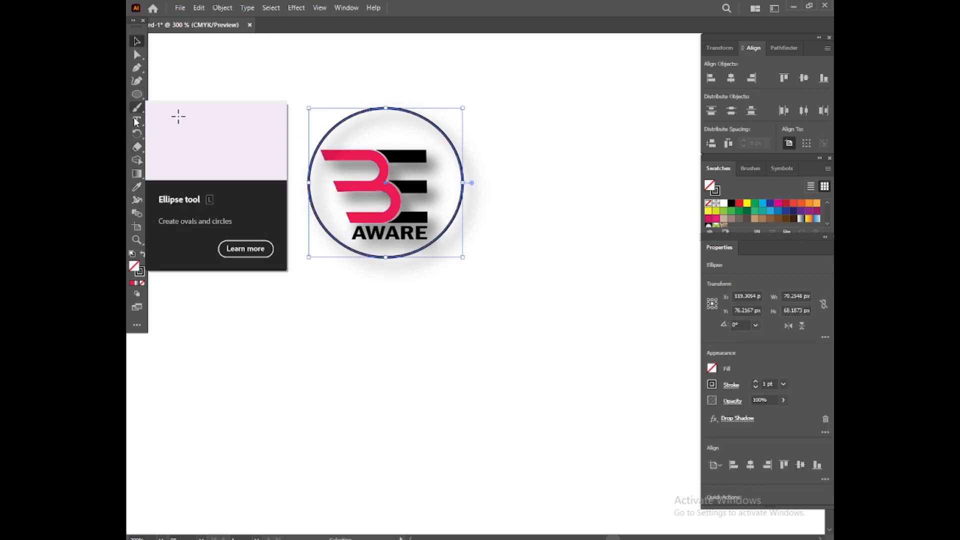
pyautogui.click(138, 189)
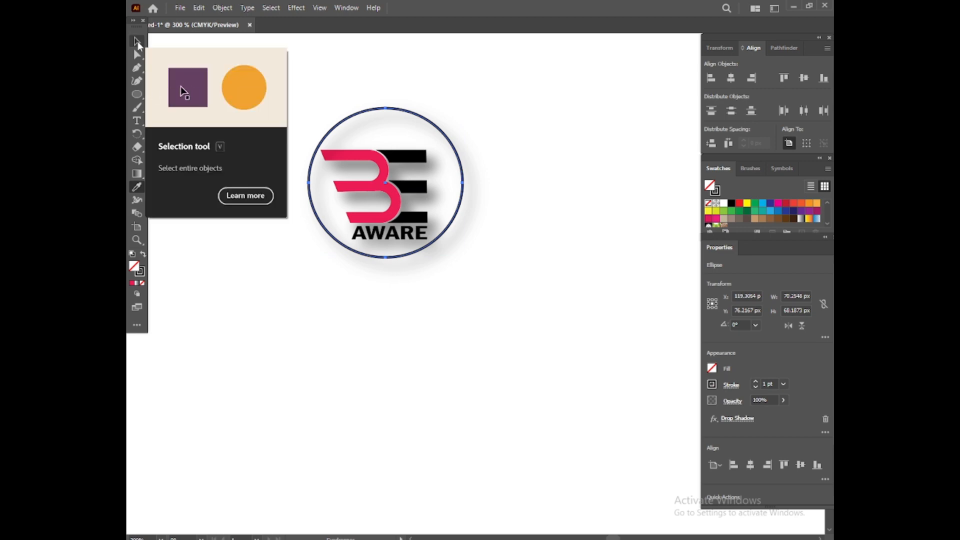
pyautogui.click(713, 387)
pyautogui.click(623, 425)
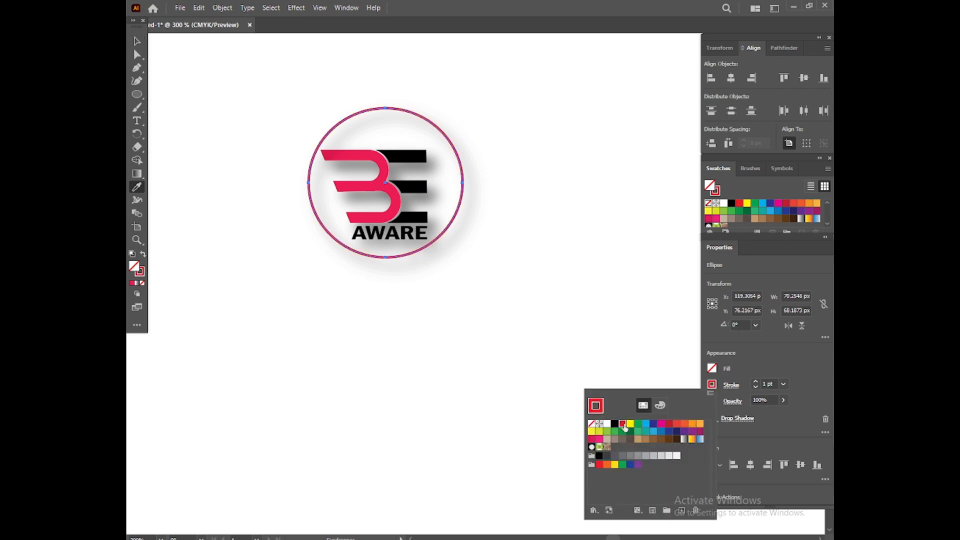
pyautogui.click(660, 424)
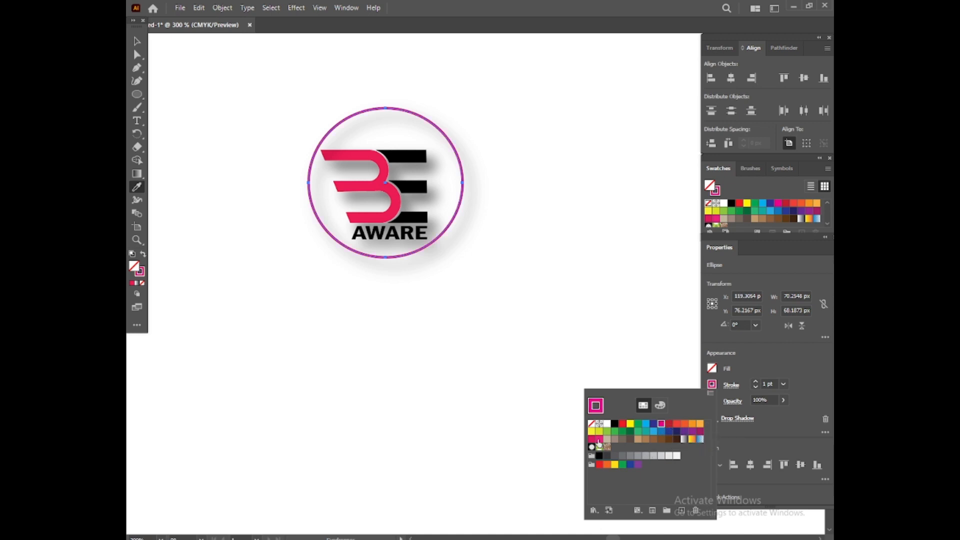
pyautogui.click(623, 424)
pyautogui.click(710, 393)
pyautogui.moveTo(740, 356)
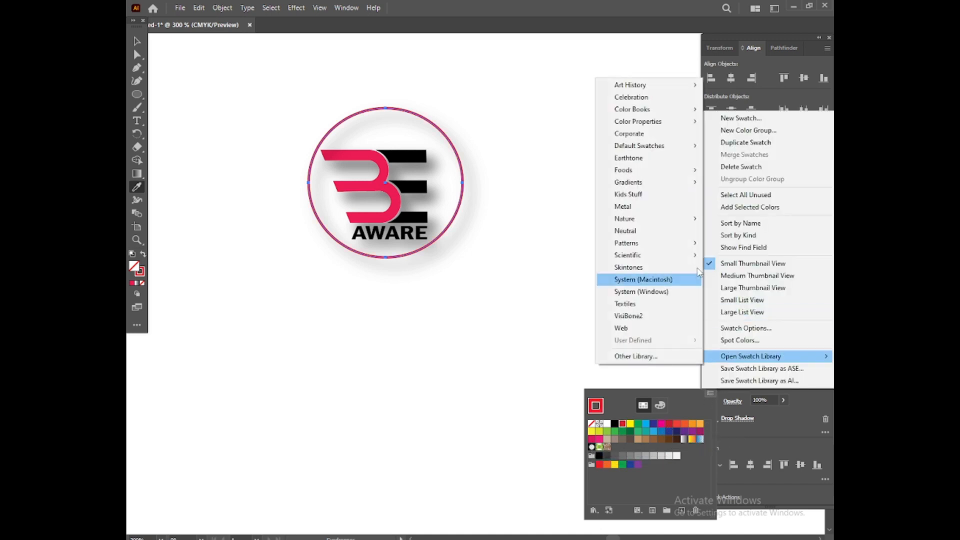
pyautogui.moveTo(693, 218)
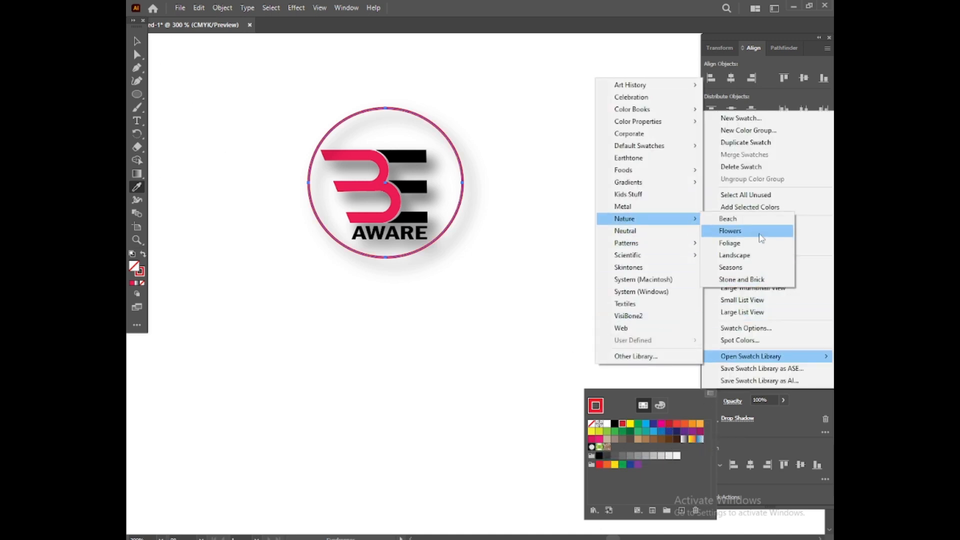
pyautogui.click(709, 396)
pyautogui.click(737, 419)
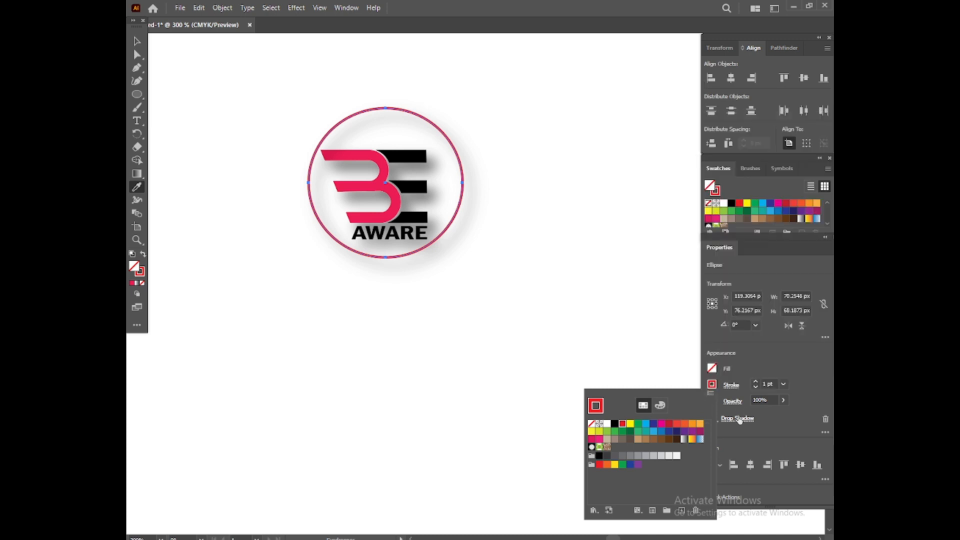
pyautogui.click(735, 406)
pyautogui.click(731, 387)
# Step: Try a Gaussian Blur with a 0.1 pixel radius on the red circle
pyautogui.click(715, 420)
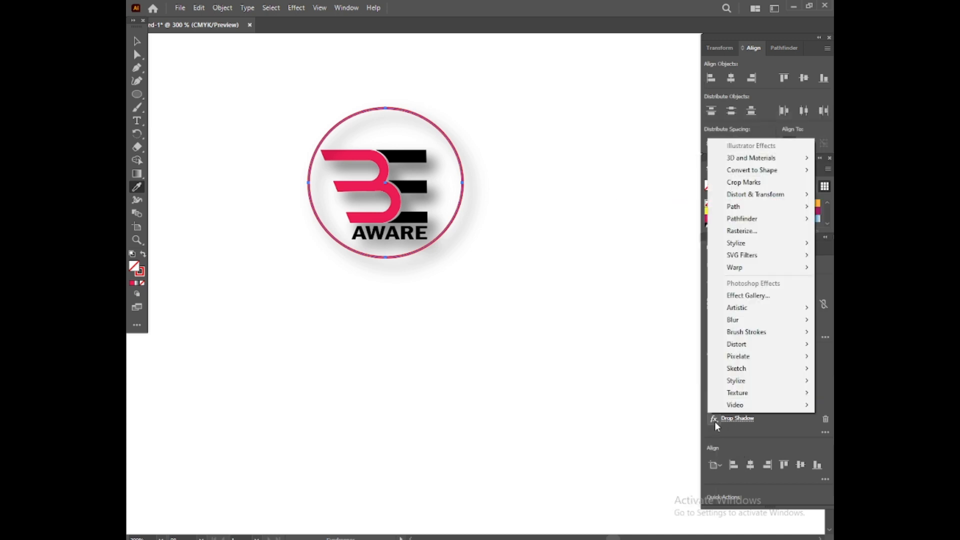
pyautogui.moveTo(746, 324)
pyautogui.moveTo(614, 403); pyautogui.dragTo(593, 406)
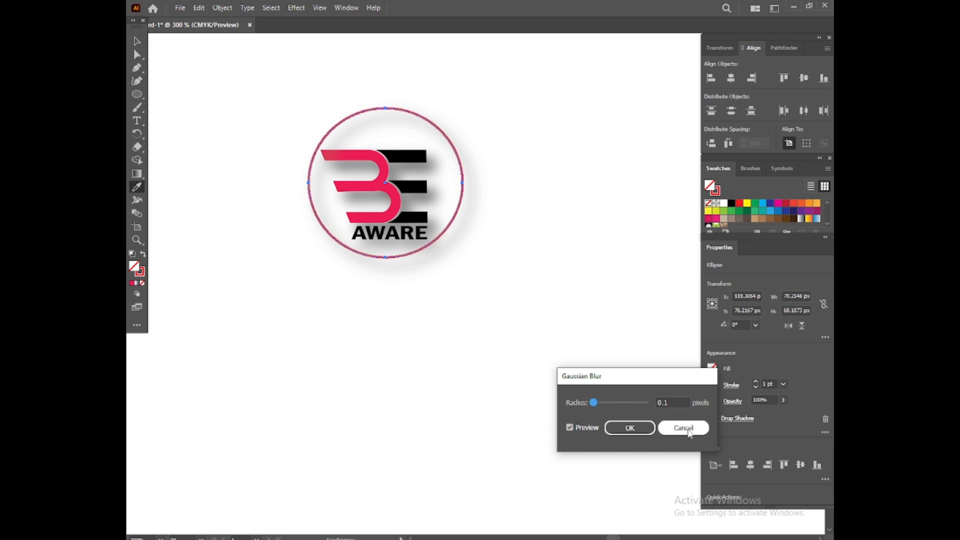
pyautogui.click(683, 428)
pyautogui.press('v')
pyautogui.click(209, 244)
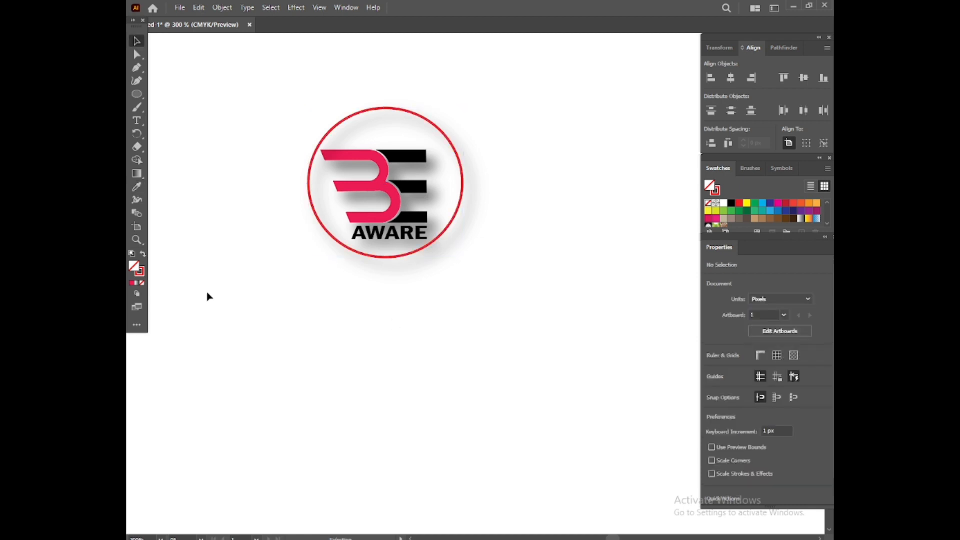
# Step: Group the circle, B, stripes and AWARE text, and enlarge the group to about 119.2 by 115.6 px
pyautogui.click(357, 113)
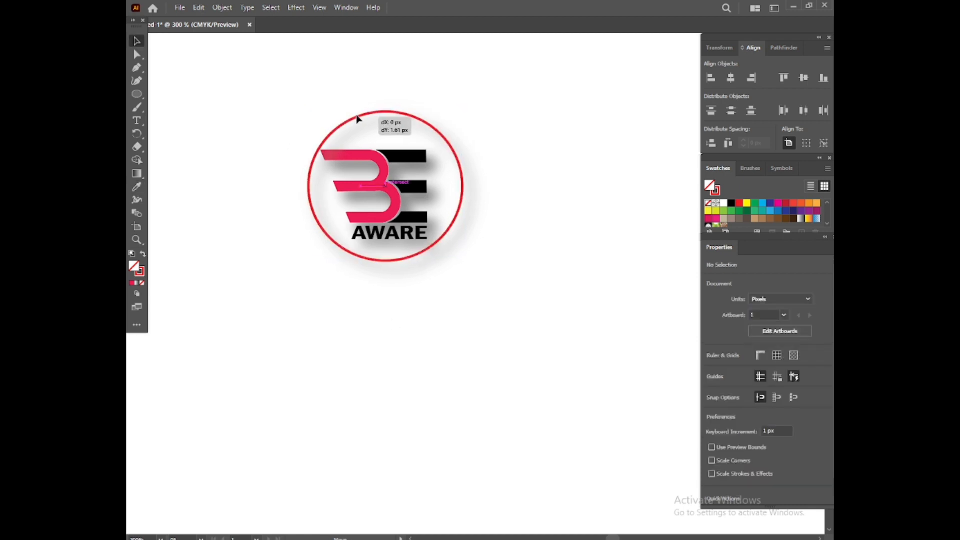
pyautogui.click(220, 294)
pyautogui.moveTo(217, 109); pyautogui.dragTo(555, 400)
pyautogui.rightClick(495, 337)
pyautogui.click(390, 397)
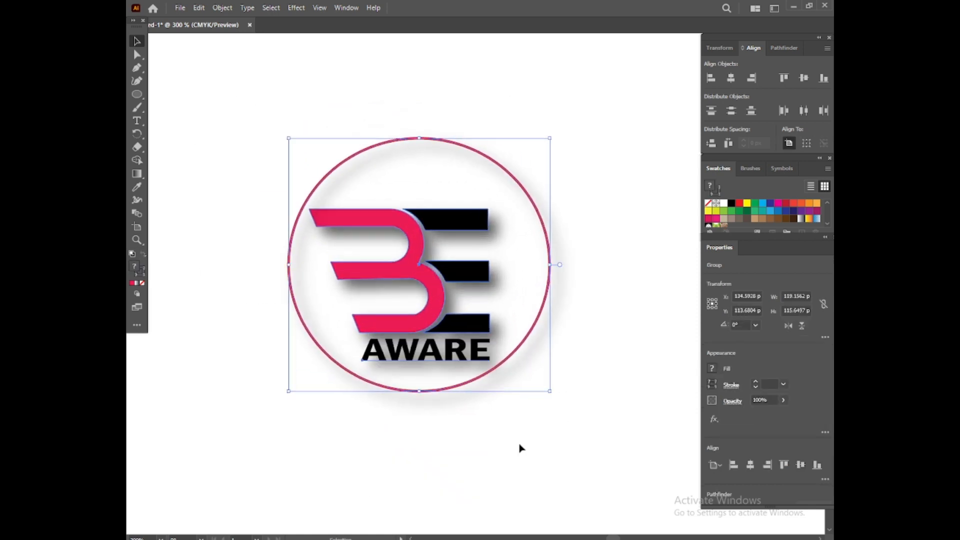
pyautogui.click(520, 447)
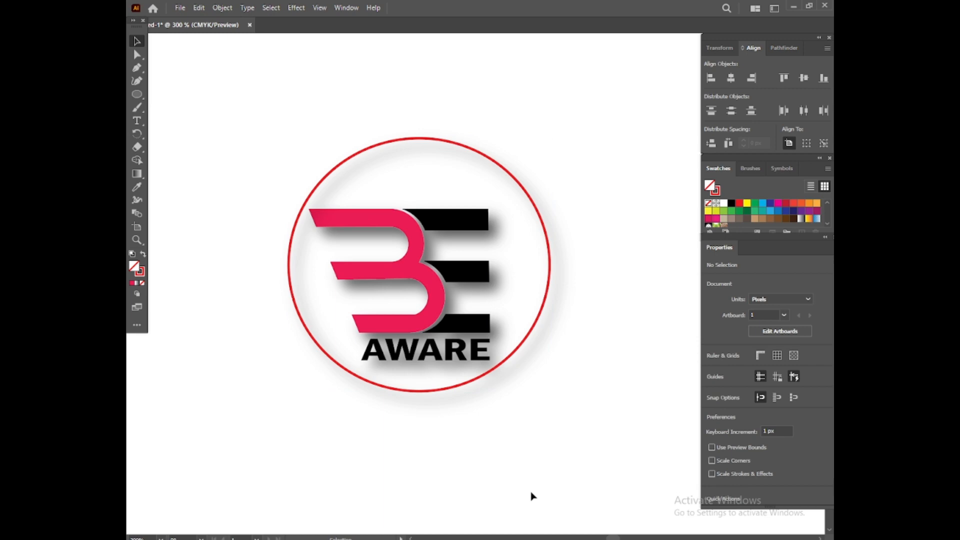